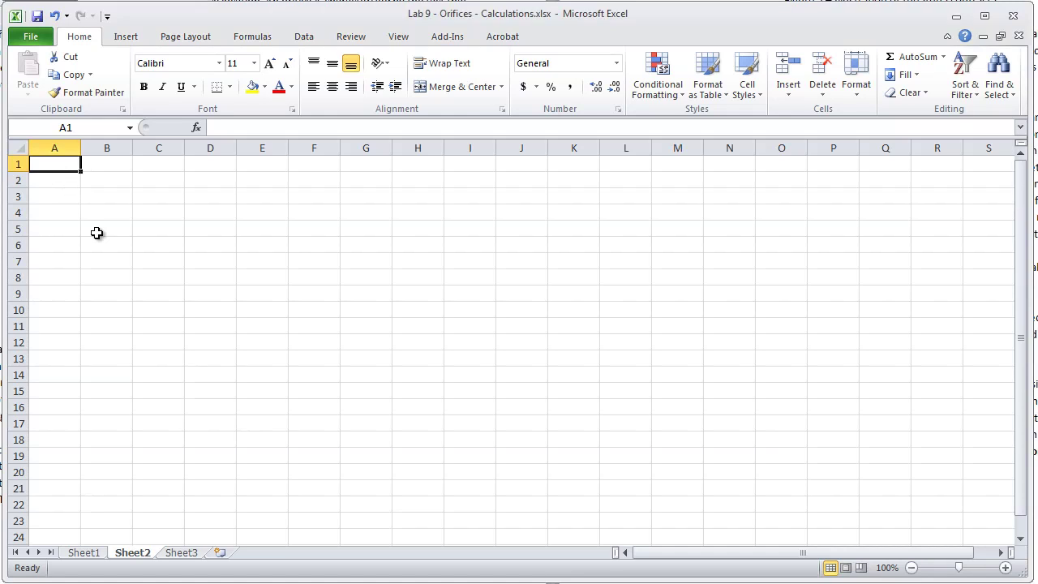
- Enter the headers "Dist, X (m)" in A1 and "Fall Height (m)" in B1 of Sheet2
{"action": "type", "text": "Dist"}
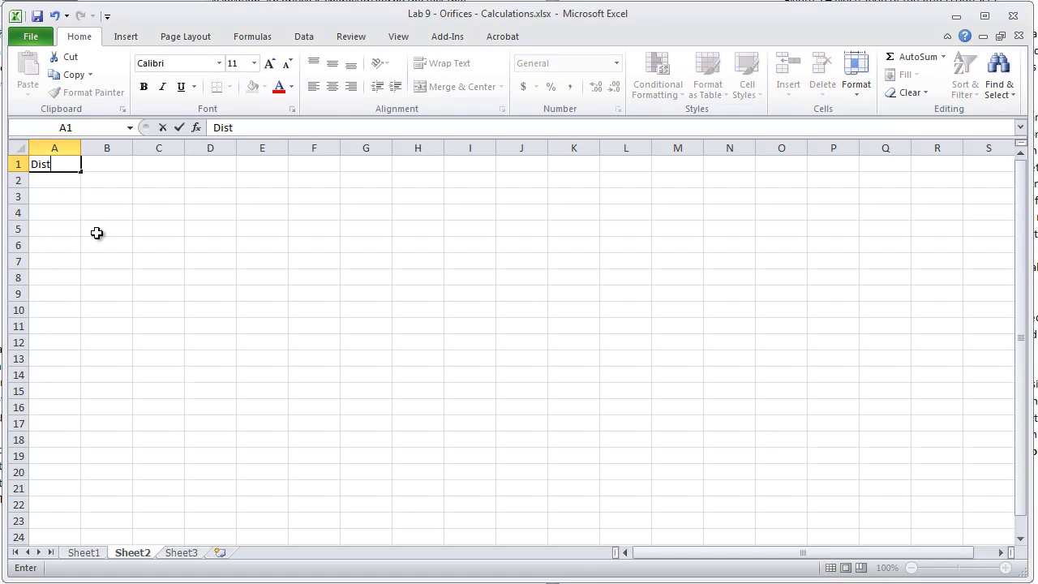
{"action": "type", "text": ", X (m)"}
{"action": "key", "text": "Tab"}
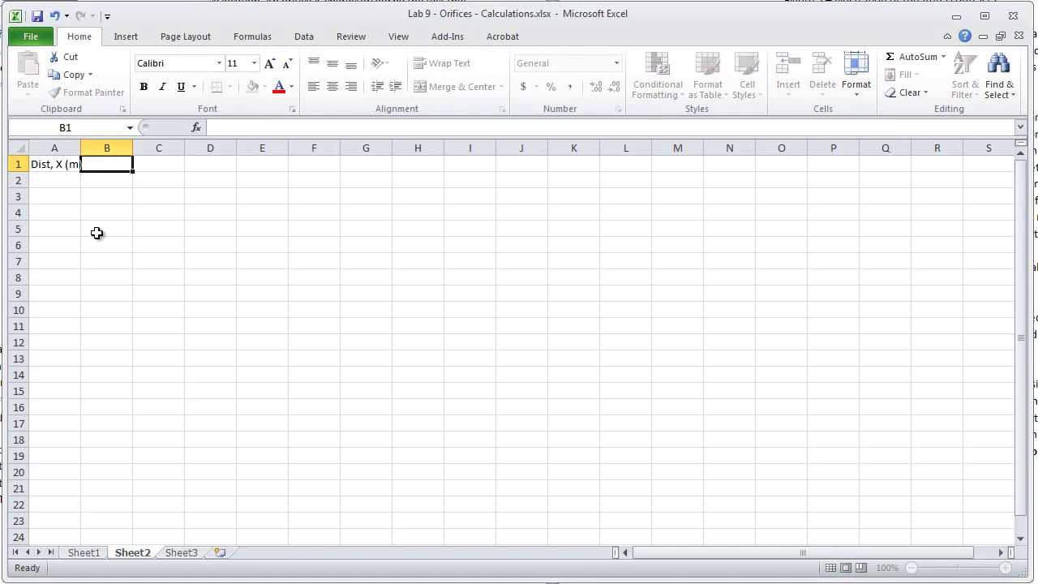
{"action": "type", "text": "Fall H"}
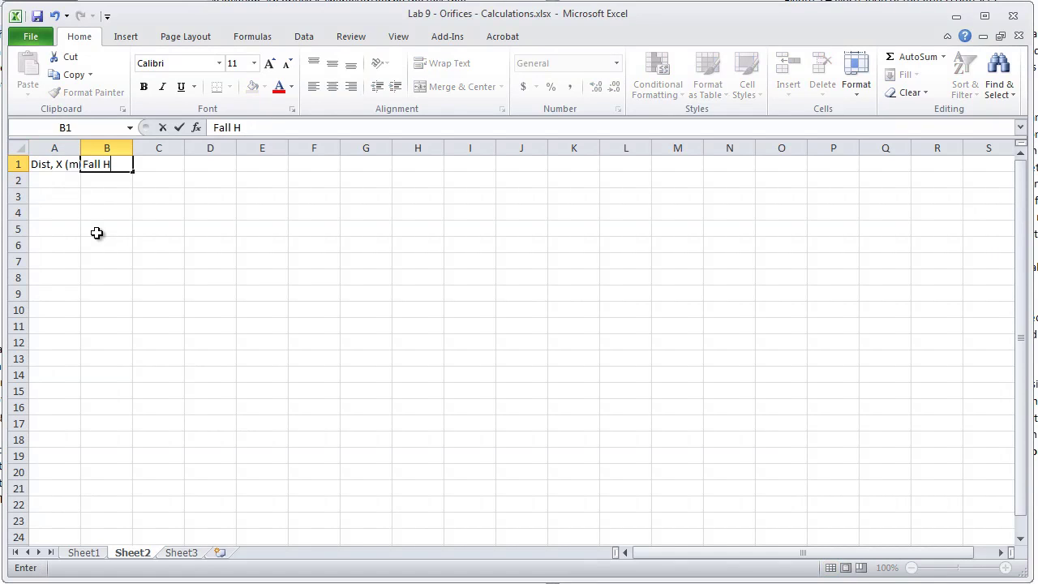
{"action": "type", "text": "eight (m"}
{"action": "key", "text": "Return"}
- Insert two blank rows above the header row
{"action": "left_click", "coordinate": [15, 164]}
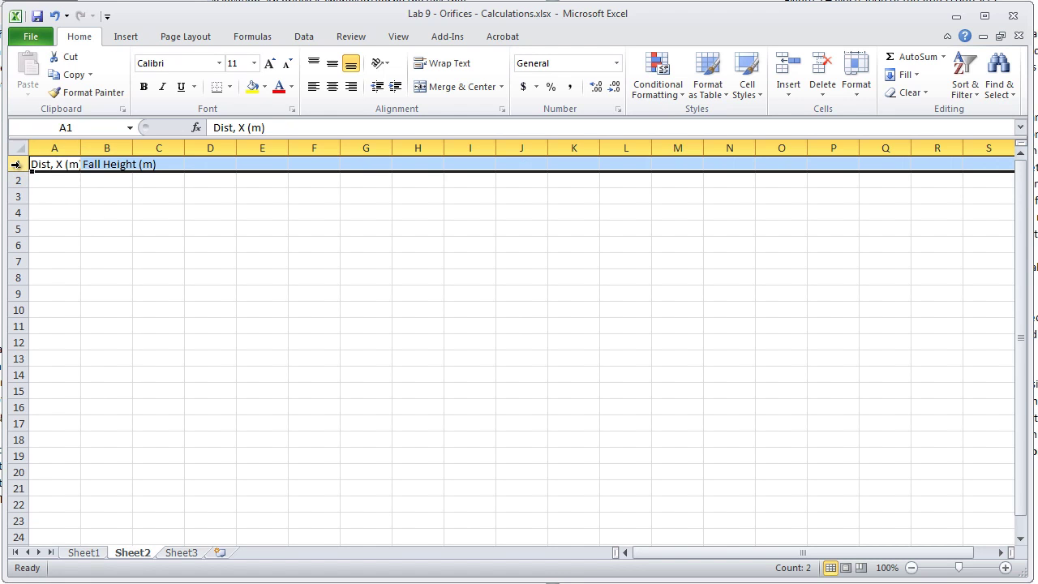
{"action": "right_click", "coordinate": [16, 165]}
{"action": "left_click", "coordinate": [62, 271]}
{"action": "right_click", "coordinate": [16, 164]}
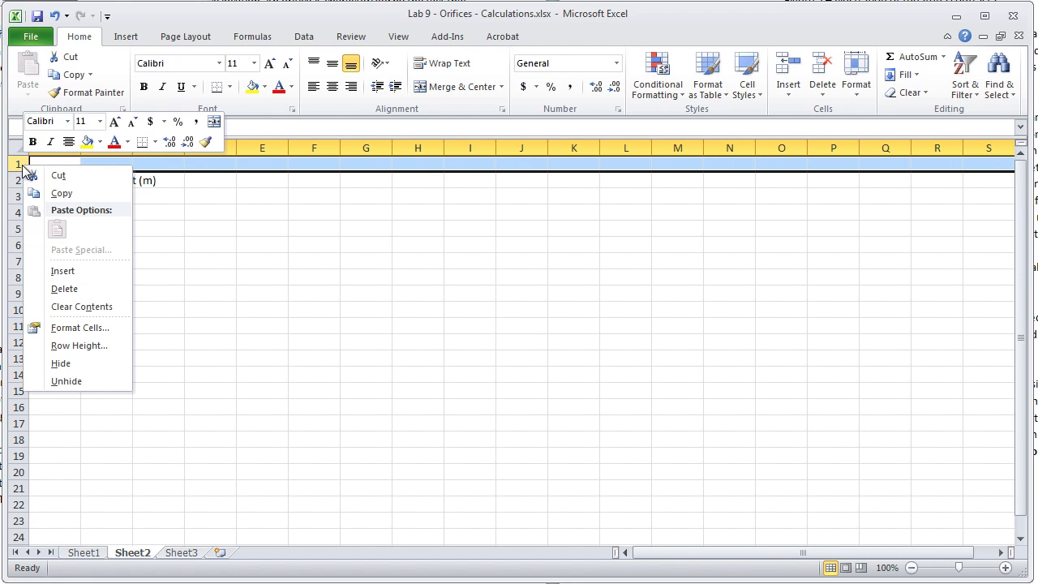
{"action": "left_click", "coordinate": [70, 274]}
- Enter the label "Water elevation, h (m):" in A1 and widen columns A and B to fit the headers
{"action": "left_click", "coordinate": [56, 162]}
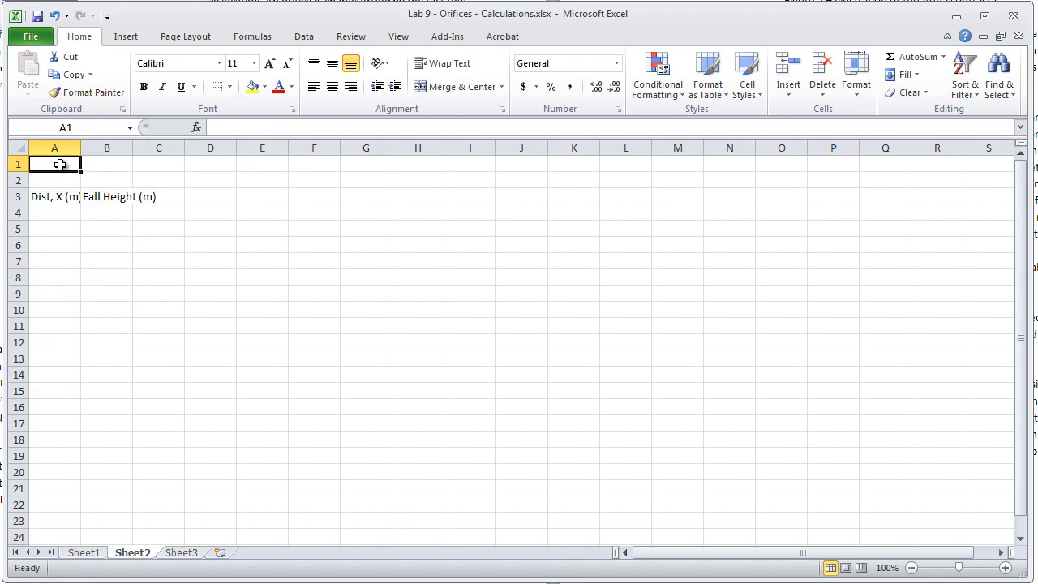
{"action": "type", "text": "Water elevat"}
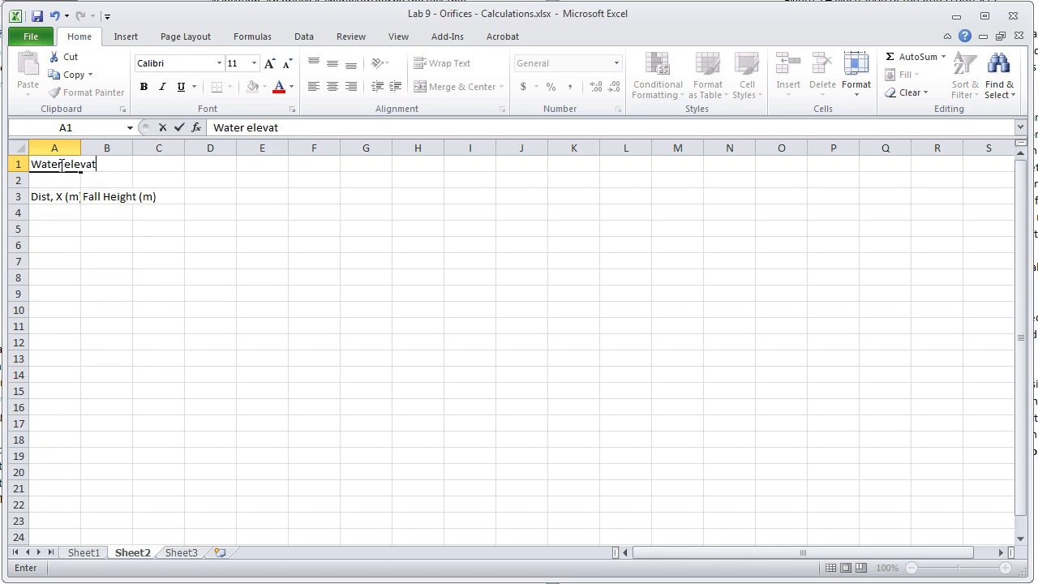
{"action": "type", "text": "ion, h (m):"}
{"action": "key", "text": "Return"}
{"action": "left_click_drag", "start_coordinate": [80, 148], "coordinate": [188, 149]}
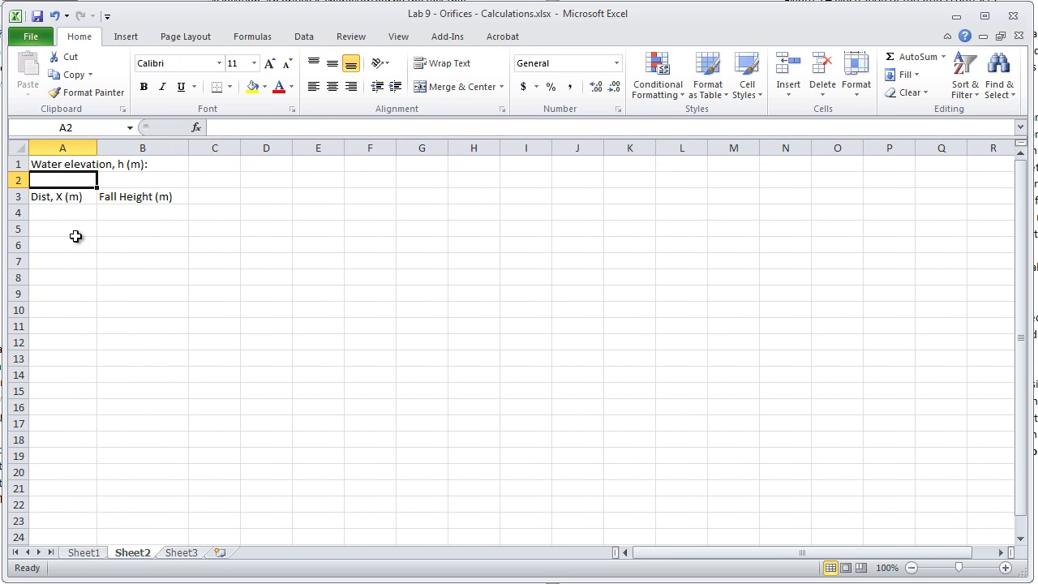
- Fill A4:A11 with distances from 0.05 to 0.4 in increments of 0.05, extending the series from the first two values
{"action": "left_click", "coordinate": [64, 214]}
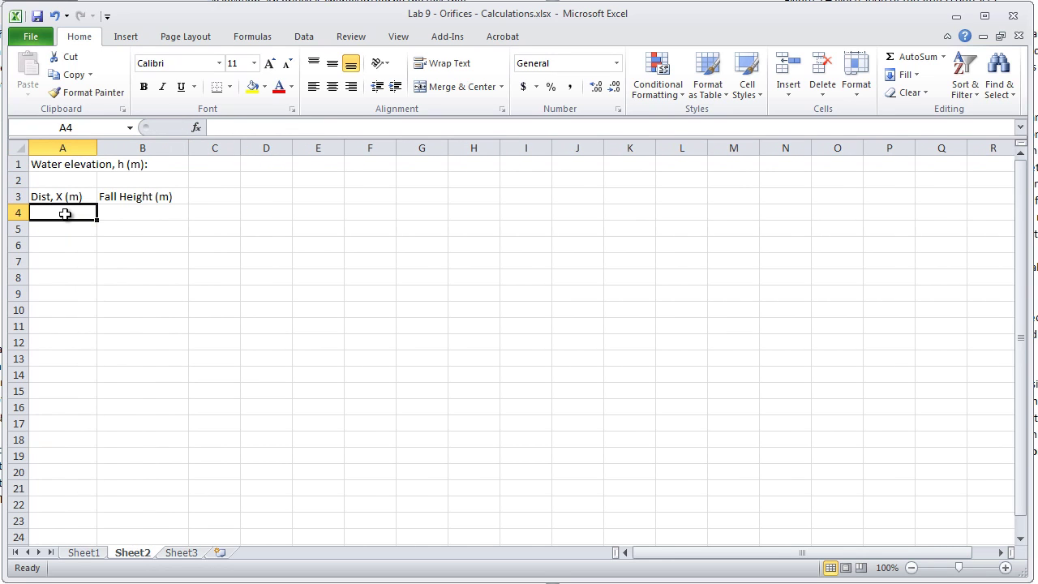
{"action": "type", "text": ".0"}
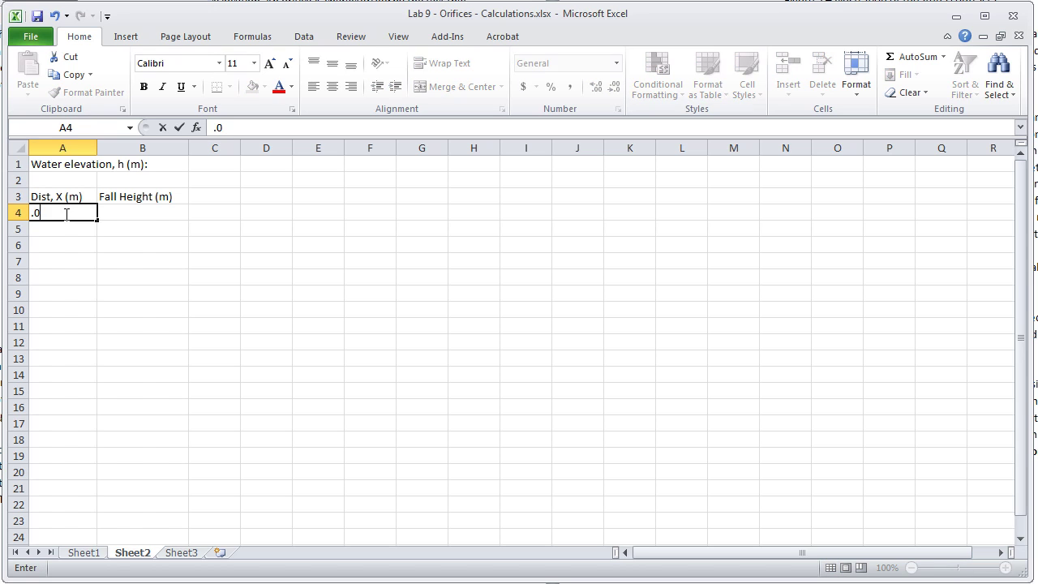
{"action": "type", "text": "5"}
{"action": "key", "text": "Return"}
{"action": "type", "text": ".1"}
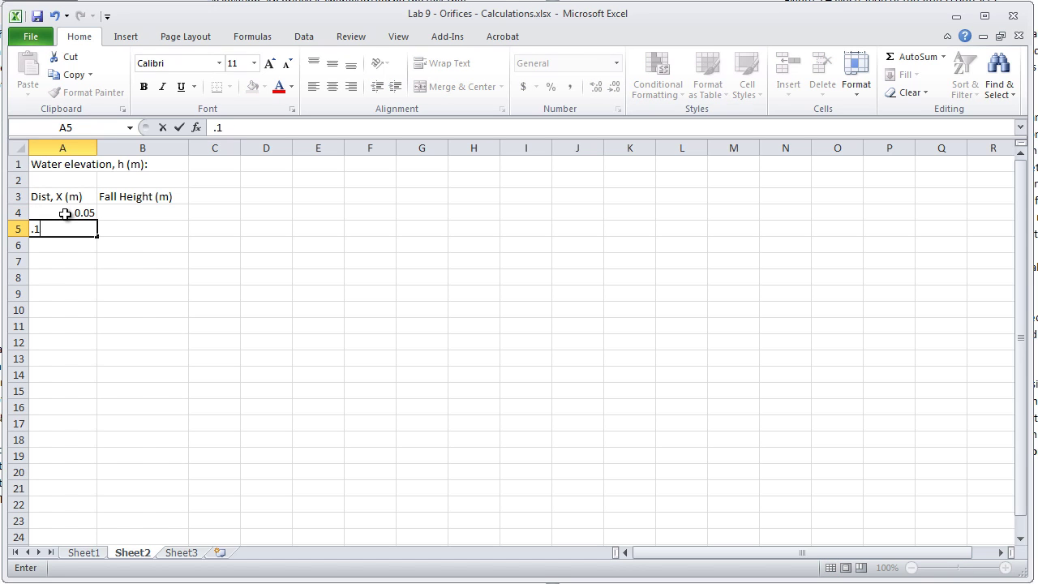
{"action": "key", "text": "Return"}
{"action": "left_click_drag", "start_coordinate": [65, 214], "coordinate": [95, 331]}
- Enter the first four fall heights in B4:B7, converted to metres, as =1/1000, =11/1000, =17/1000 and =32/1000
{"action": "left_click", "coordinate": [158, 211]}
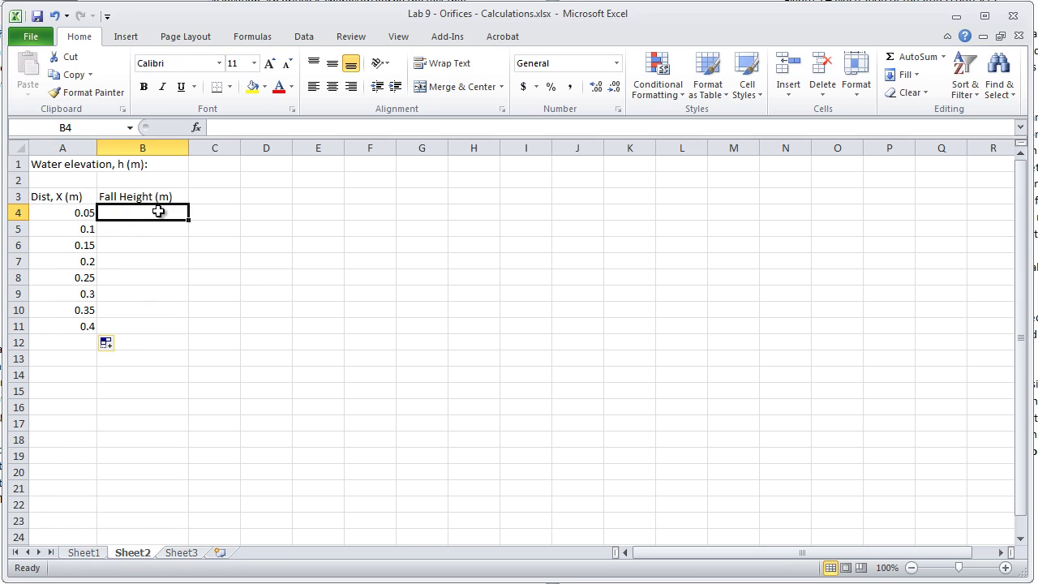
{"action": "type", "text": "=1/1000"}
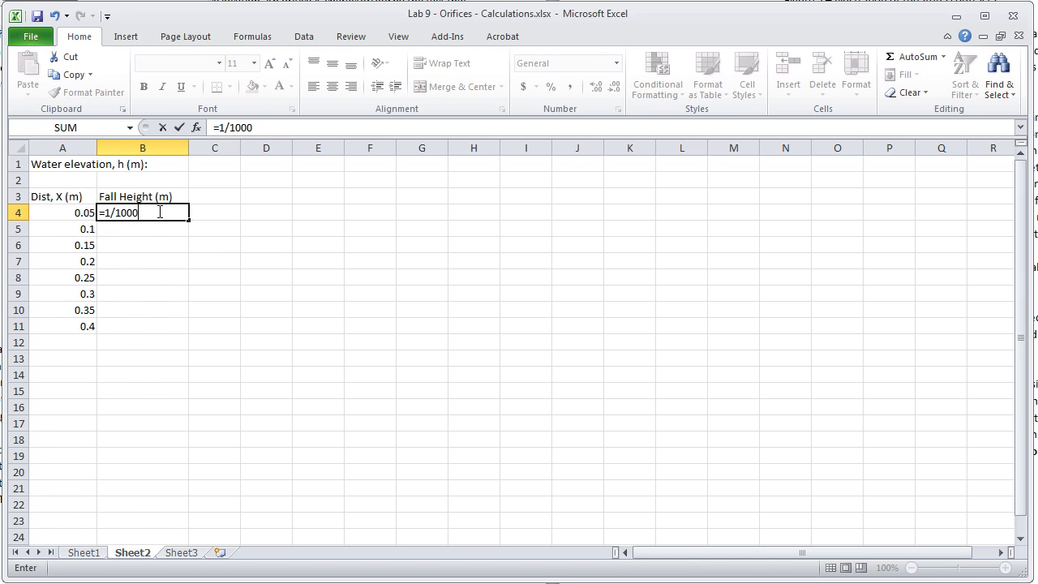
{"action": "key", "text": "Return"}
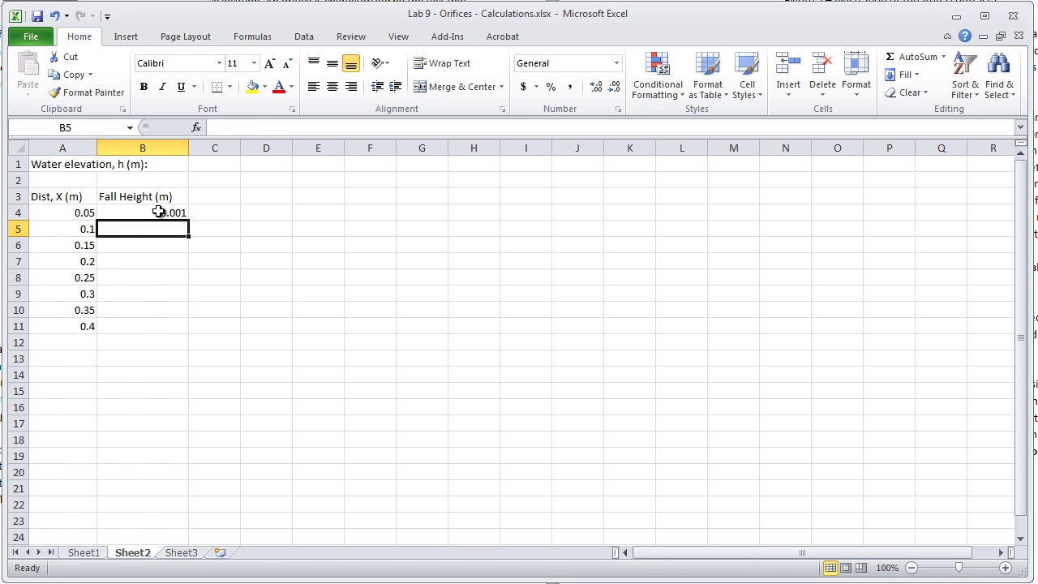
{"action": "type", "text": "=11/1000"}
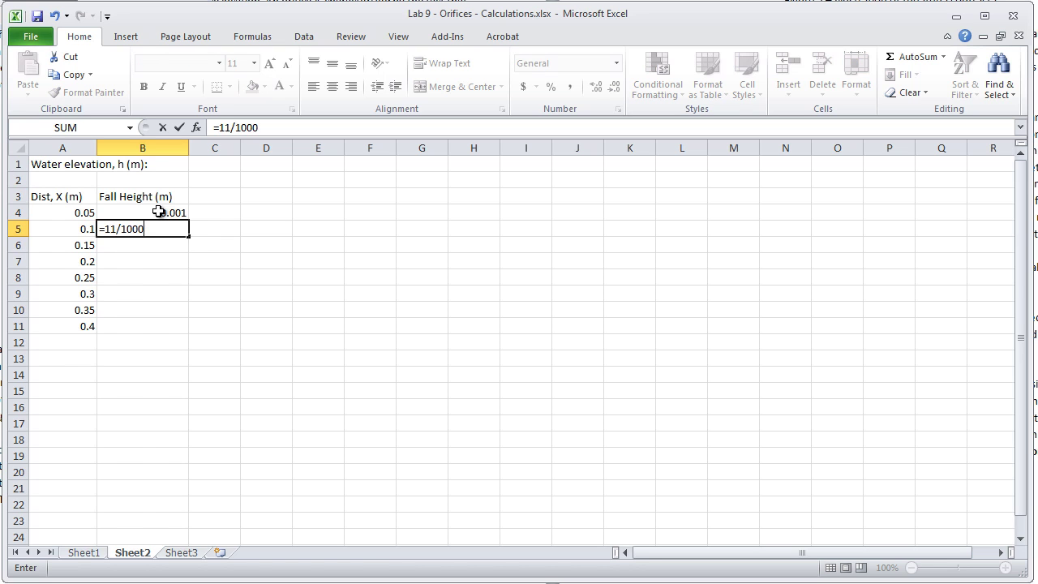
{"action": "key", "text": "Return"}
{"action": "type", "text": "="}
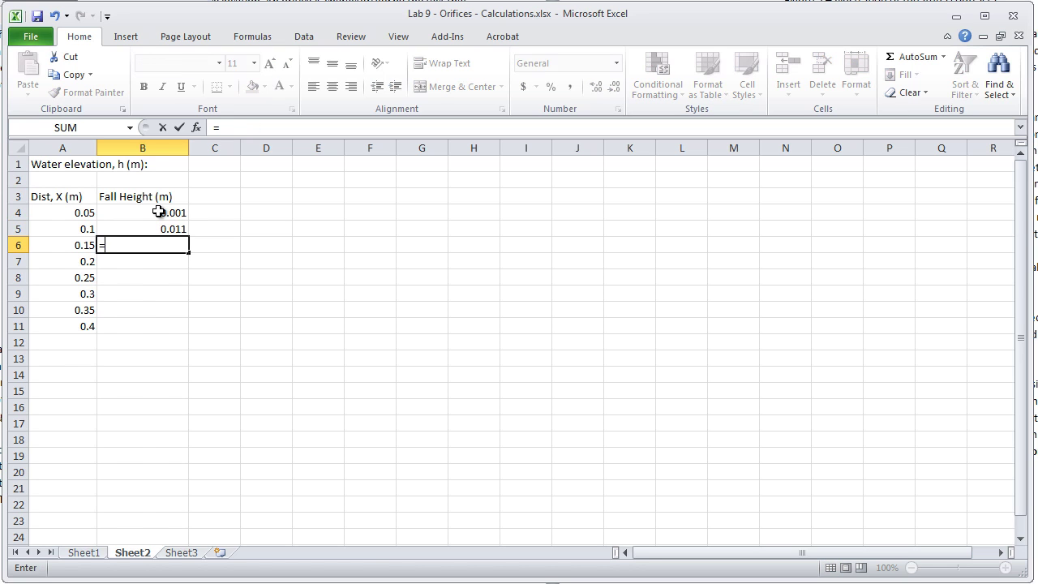
{"action": "type", "text": "17/1000"}
{"action": "key", "text": "Return"}
{"action": "type", "text": "="}
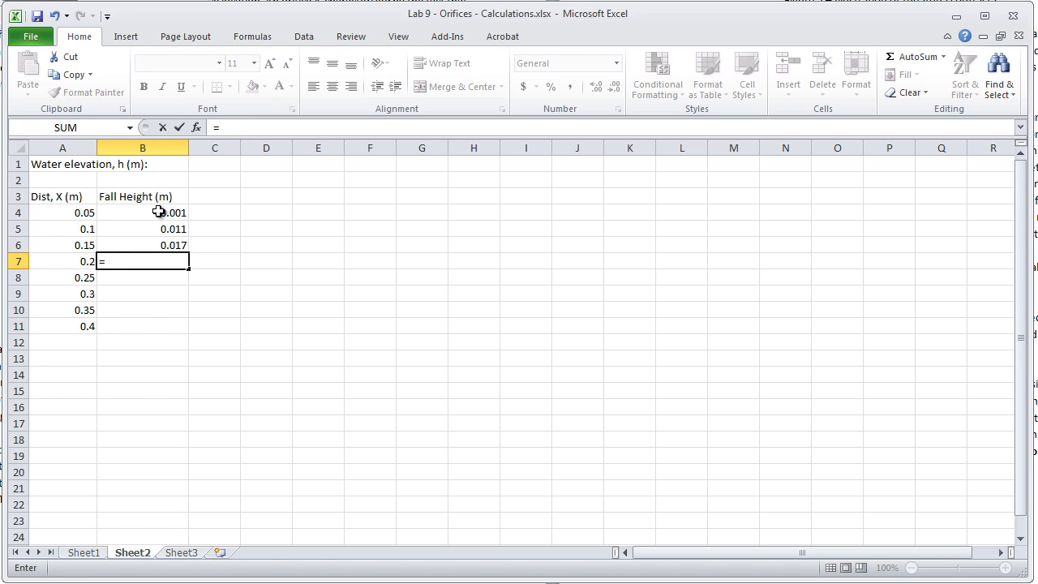
{"action": "type", "text": "32/1000"}
{"action": "key", "text": "Return"}
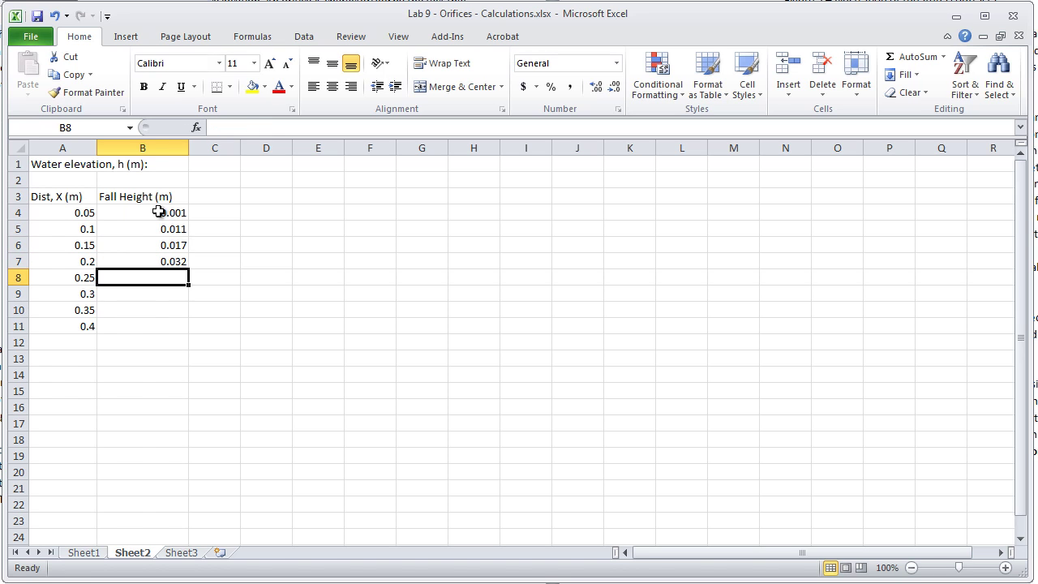
- Enter the remaining fall heights in B8:B11 as =49/1000, =72/1000, =96/1000 and =126/1000
{"action": "type", "text": "="}
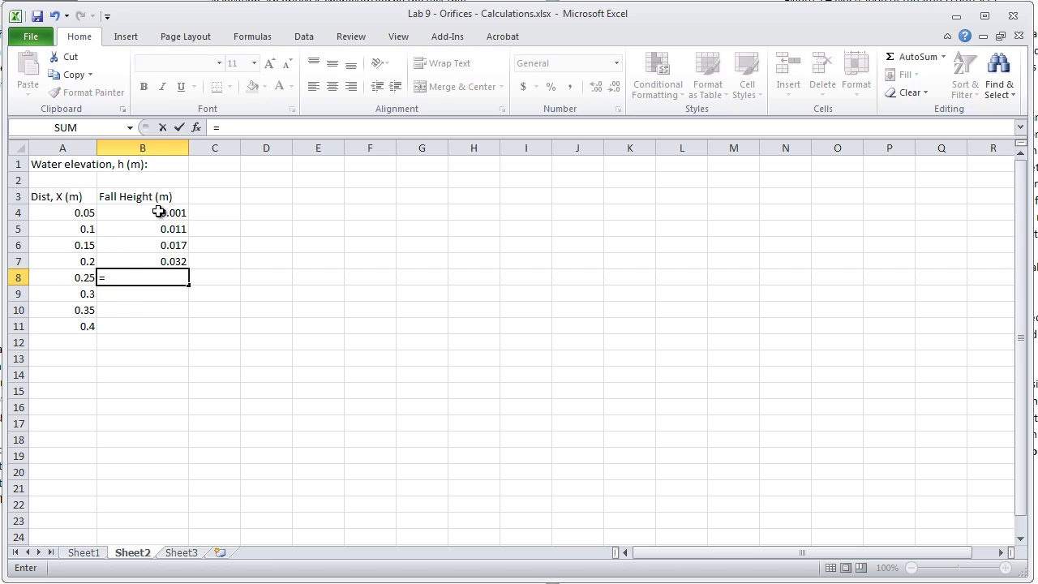
{"action": "type", "text": "49/1000"}
{"action": "key", "text": "Return"}
{"action": "type", "text": "="}
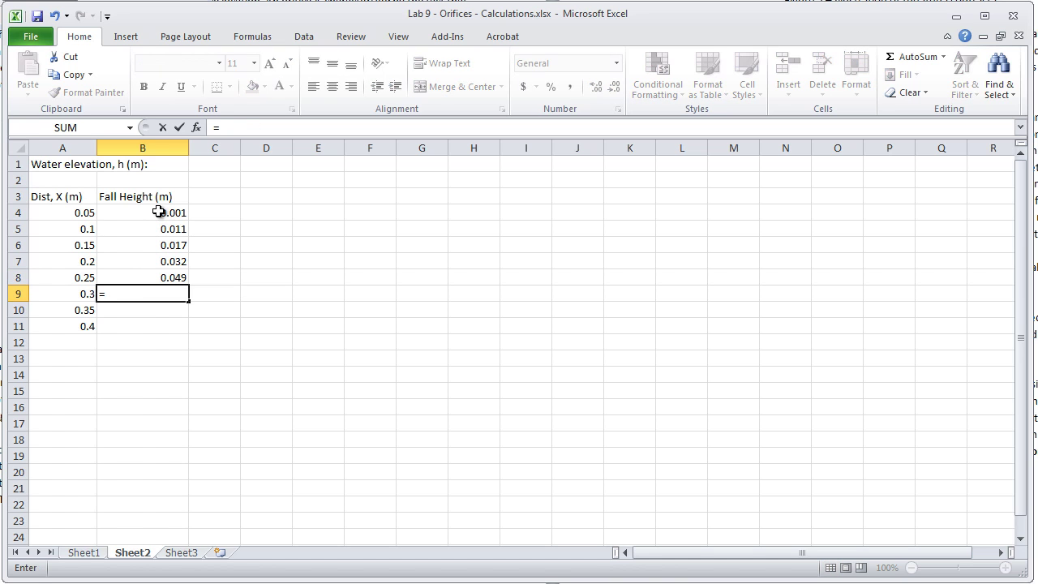
{"action": "type", "text": "72"}
{"action": "key", "text": "Return"}
{"action": "type", "text": "="}
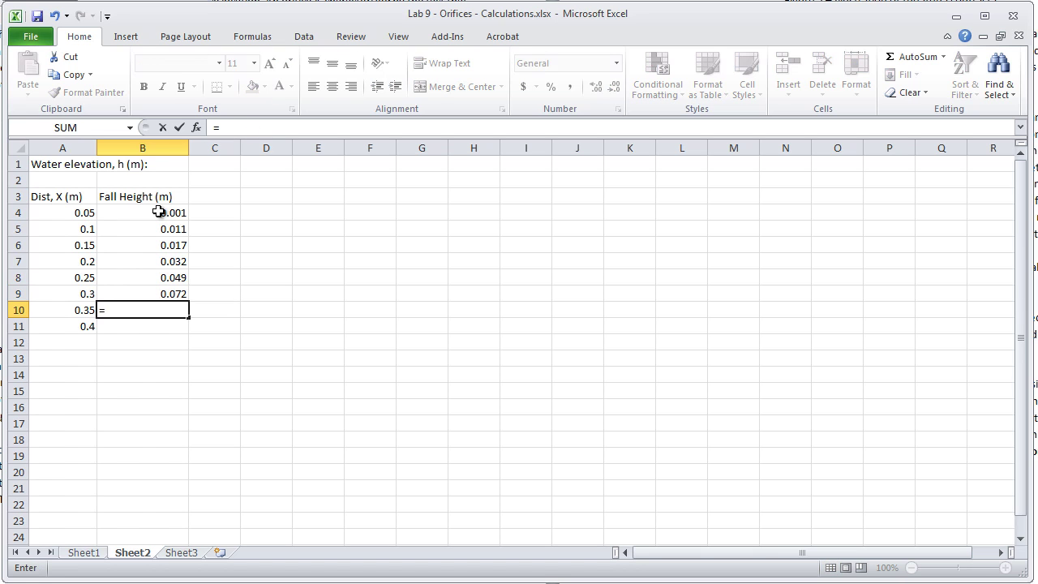
{"action": "type", "text": "96/1000"}
{"action": "key", "text": "Return"}
{"action": "type", "text": "="}
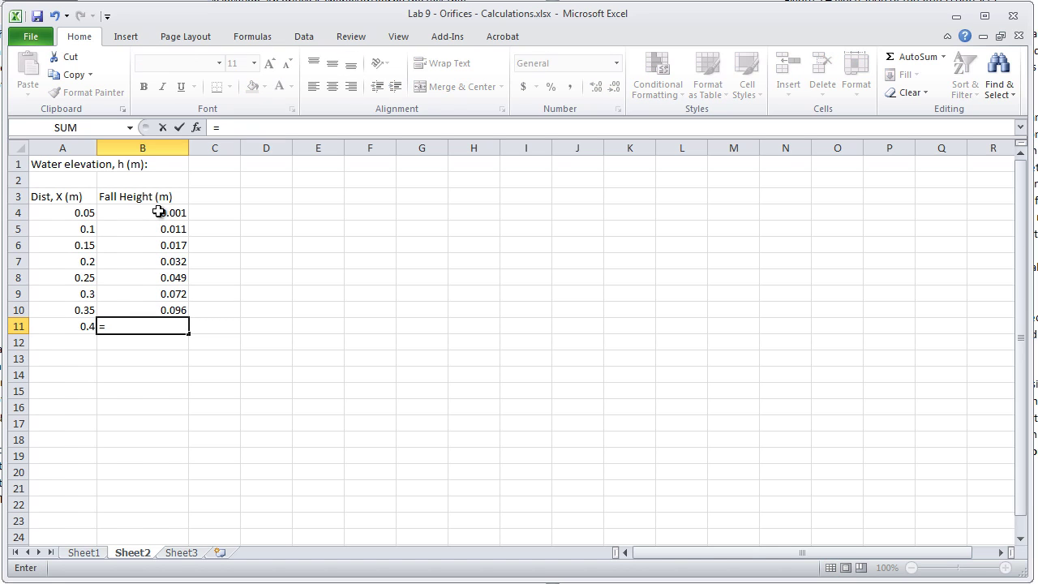
{"action": "type", "text": "126/1000"}
{"action": "key", "text": "Return"}
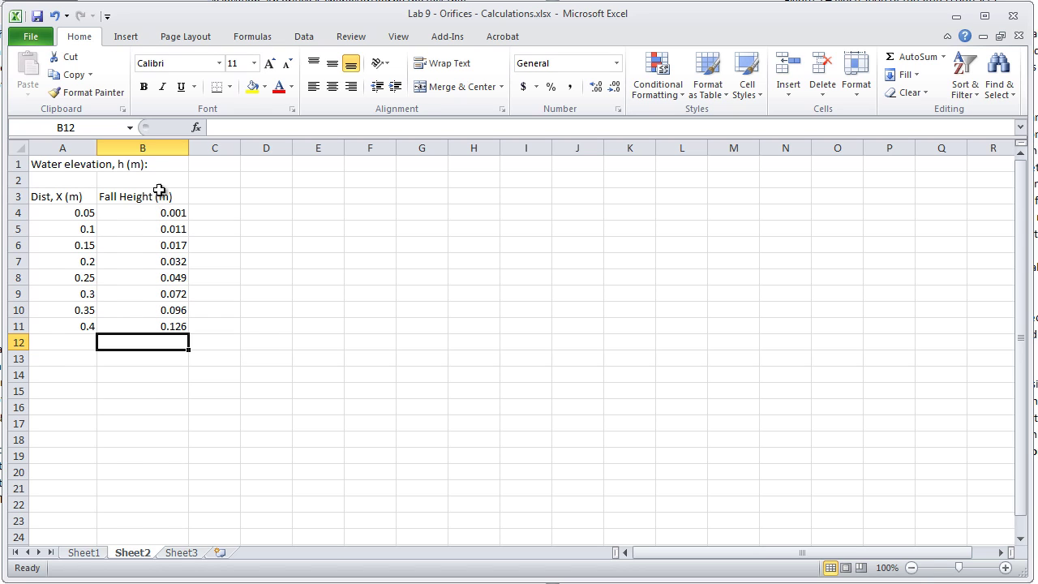
- Centre the headers and values of the distance and fall height columns, A3:B11
{"action": "left_click_drag", "start_coordinate": [154, 195], "coordinate": [172, 323]}
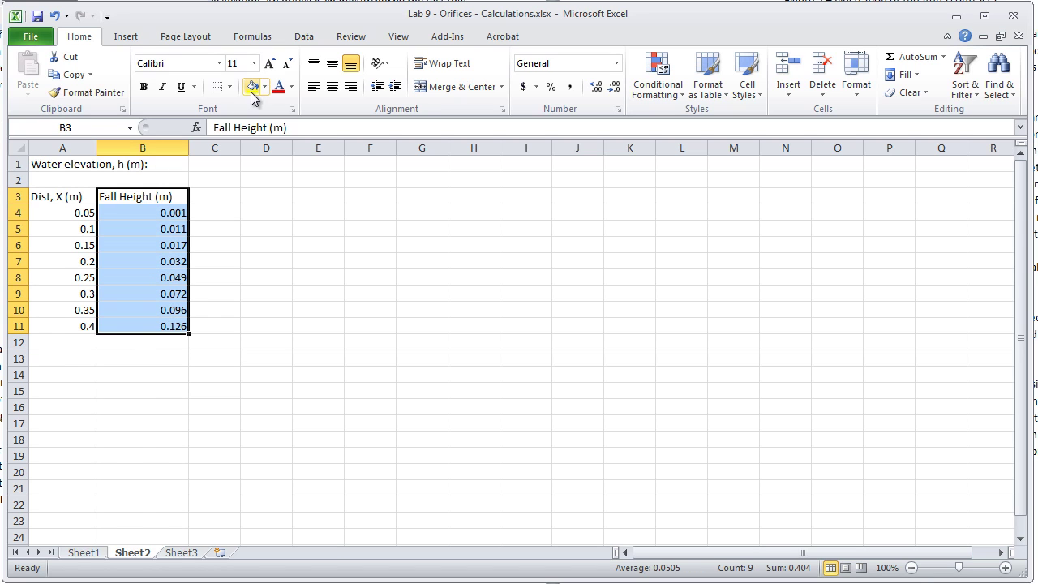
{"action": "left_click", "coordinate": [332, 87]}
{"action": "left_click_drag", "start_coordinate": [61, 200], "coordinate": [77, 325]}
{"action": "left_click", "coordinate": [332, 87]}
{"action": "left_click", "coordinate": [258, 181]}
- Enter the water elevation 0.345 in C1 and centre it in the cell
{"action": "left_click", "coordinate": [207, 164]}
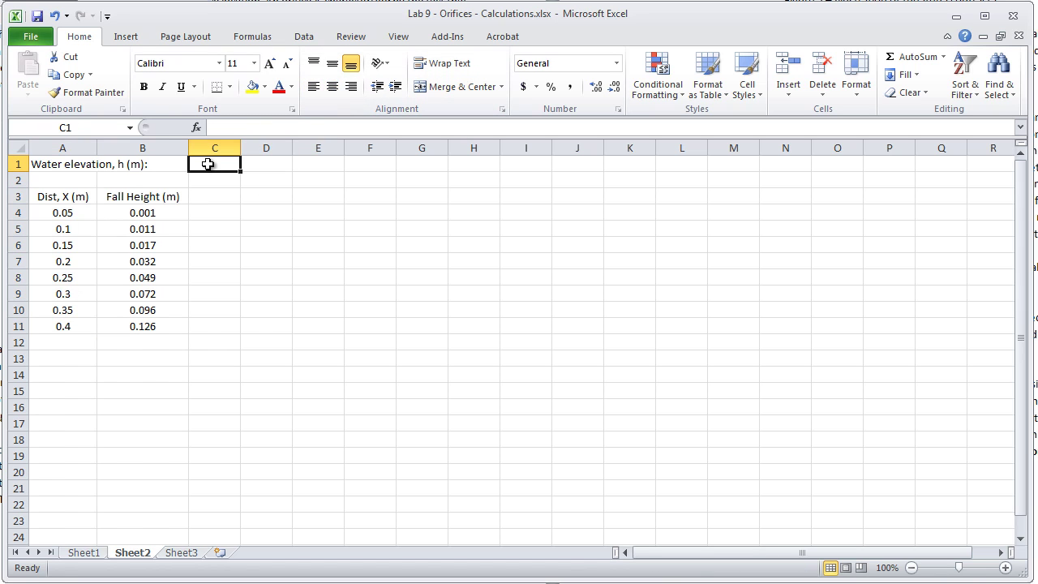
{"action": "type", "text": ".34"}
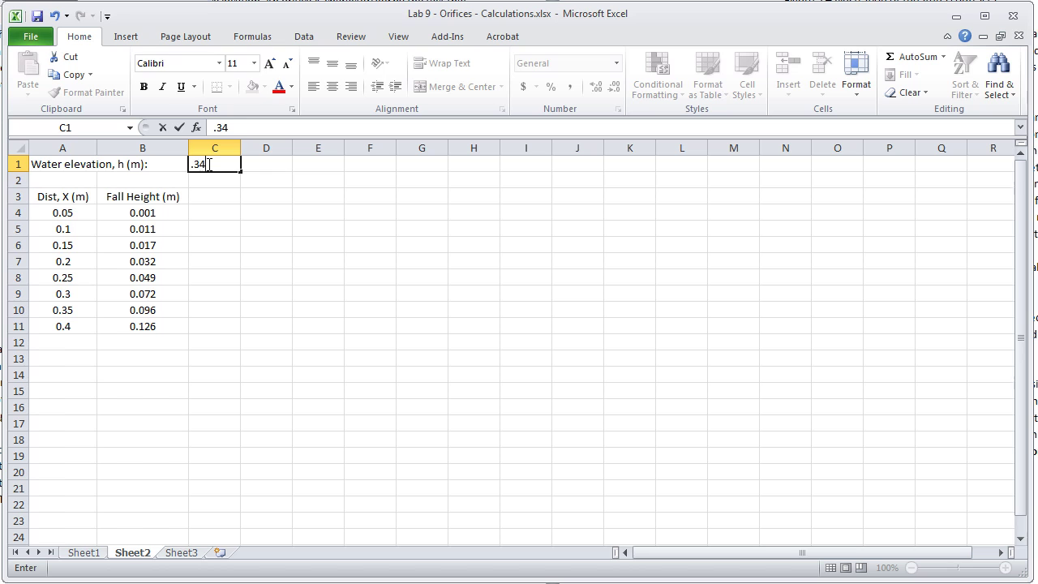
{"action": "type", "text": "5"}
{"action": "key", "text": "Return"}
{"action": "left_click", "coordinate": [208, 164]}
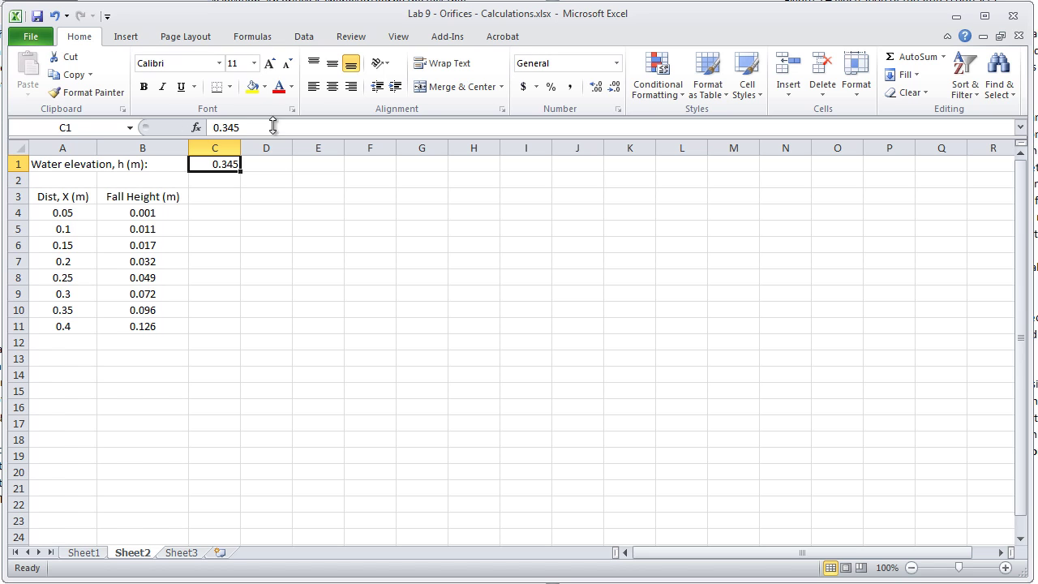
{"action": "left_click", "coordinate": [332, 86]}
{"action": "left_click", "coordinate": [302, 241]}
- Select C3, consult the Word lab handout for the required results and the graph specification on its last page, and return to Excel
{"action": "left_click", "coordinate": [212, 202]}
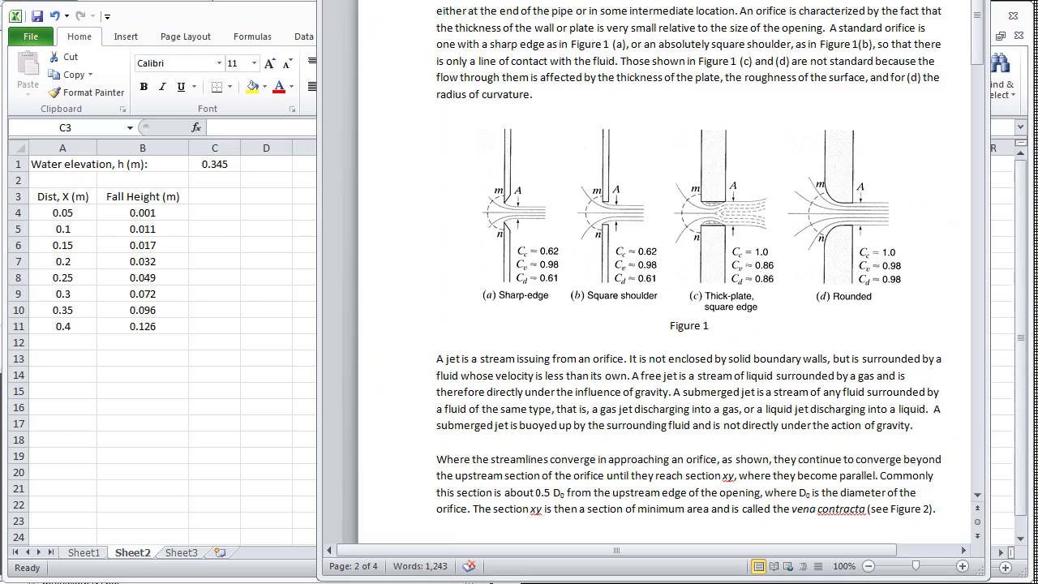
{"action": "scroll", "coordinate": [511, 183], "scroll_direction": "down", "scroll_amount": 15}
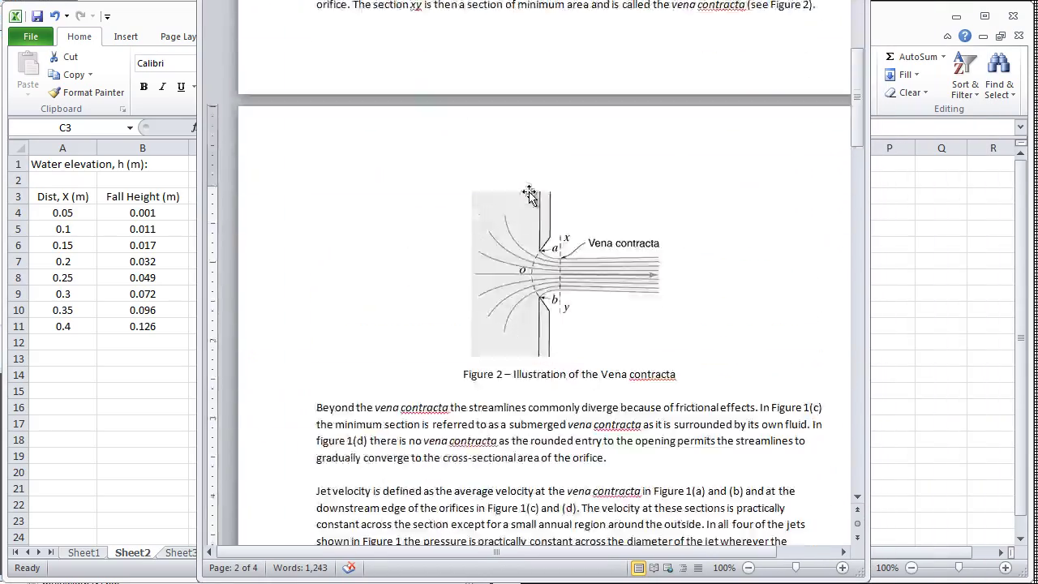
{"action": "scroll", "coordinate": [535, 190], "scroll_direction": "down", "scroll_amount": 12}
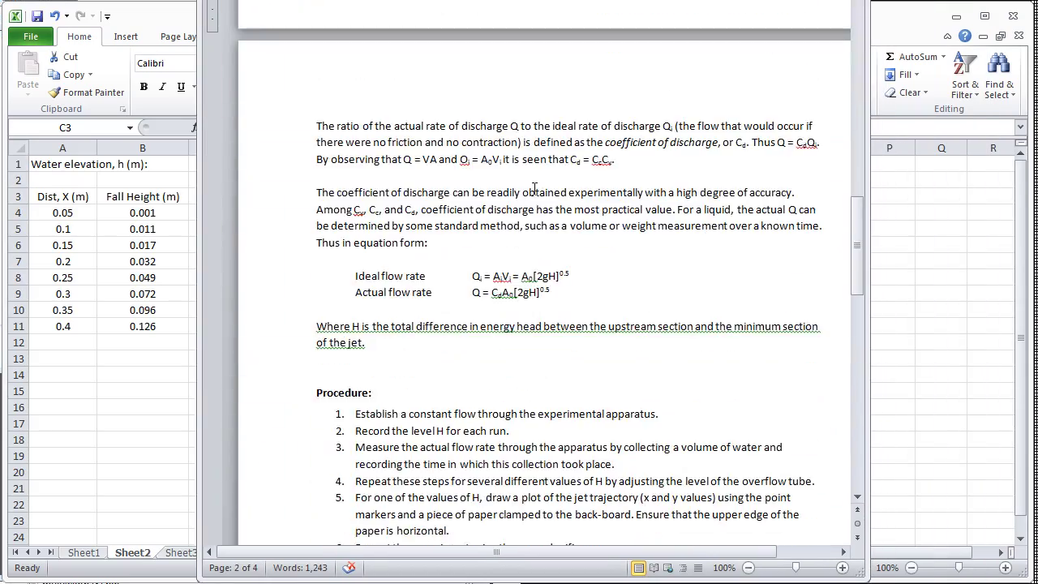
{"action": "scroll", "coordinate": [597, 256], "scroll_direction": "down", "scroll_amount": 12}
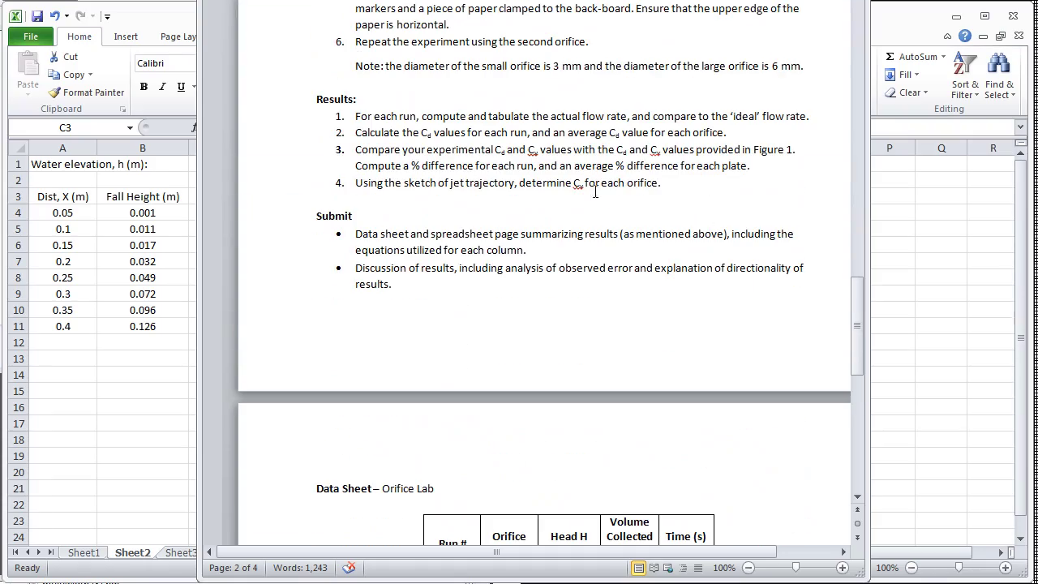
{"action": "left_click_drag", "start_coordinate": [858, 323], "coordinate": [873, 439]}
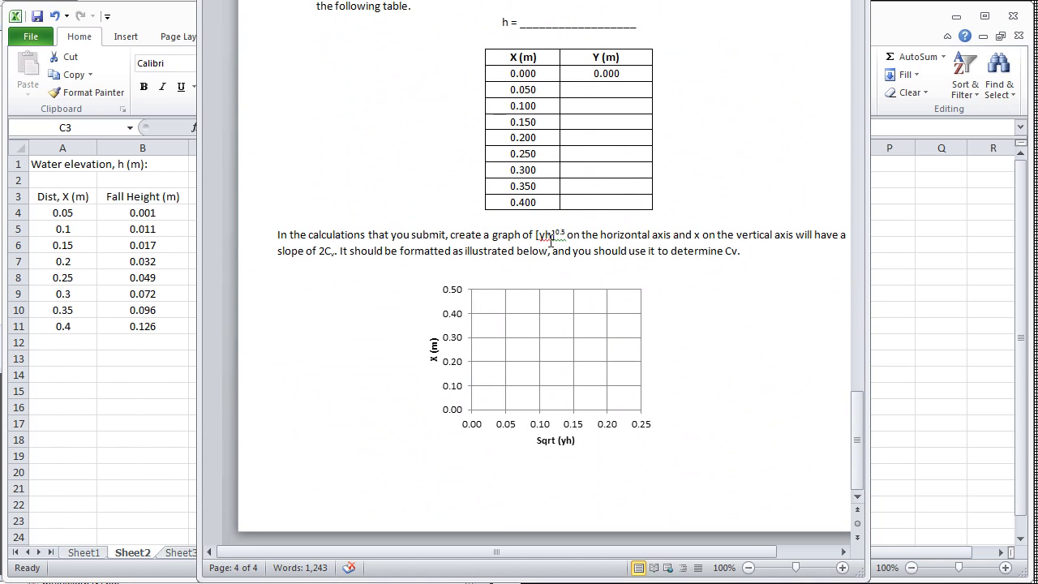
{"action": "left_click", "coordinate": [148, 28]}
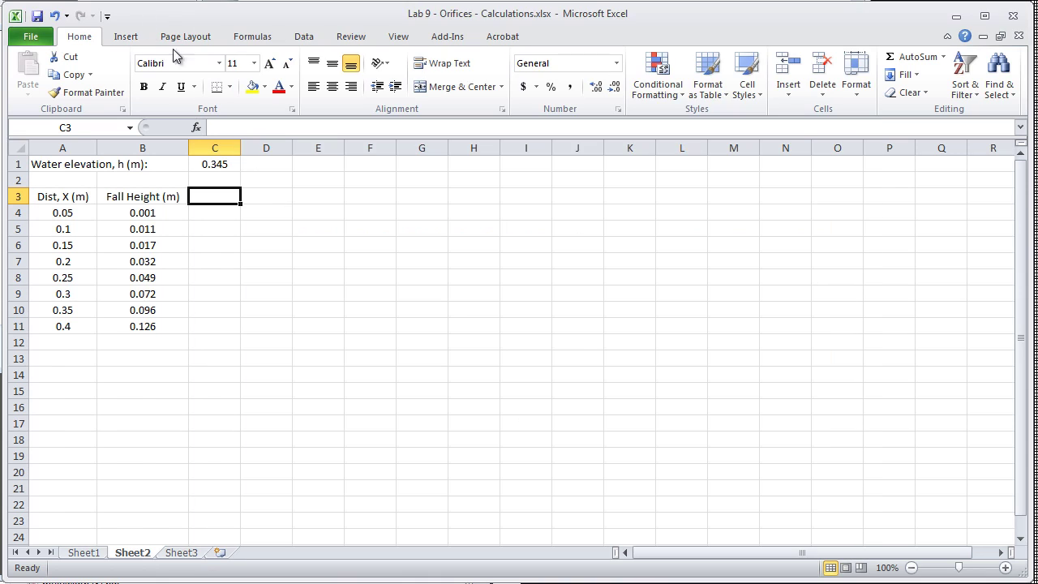
- Enter the header SQRT (y·h) in C3, inserting the bullet operator symbol between y and h
{"action": "type", "text": "SQRT (y"}
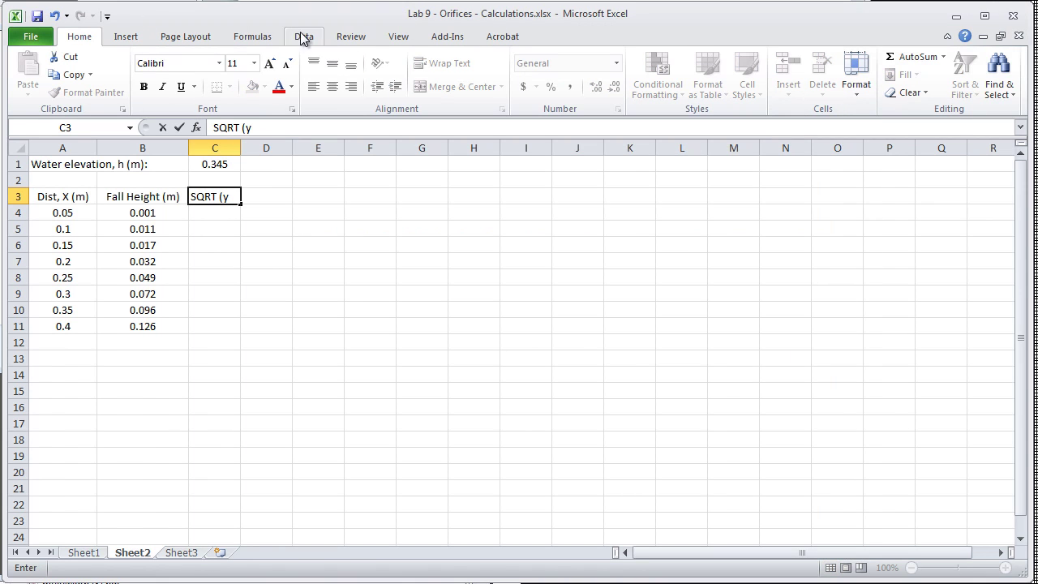
{"action": "left_click", "coordinate": [145, 39]}
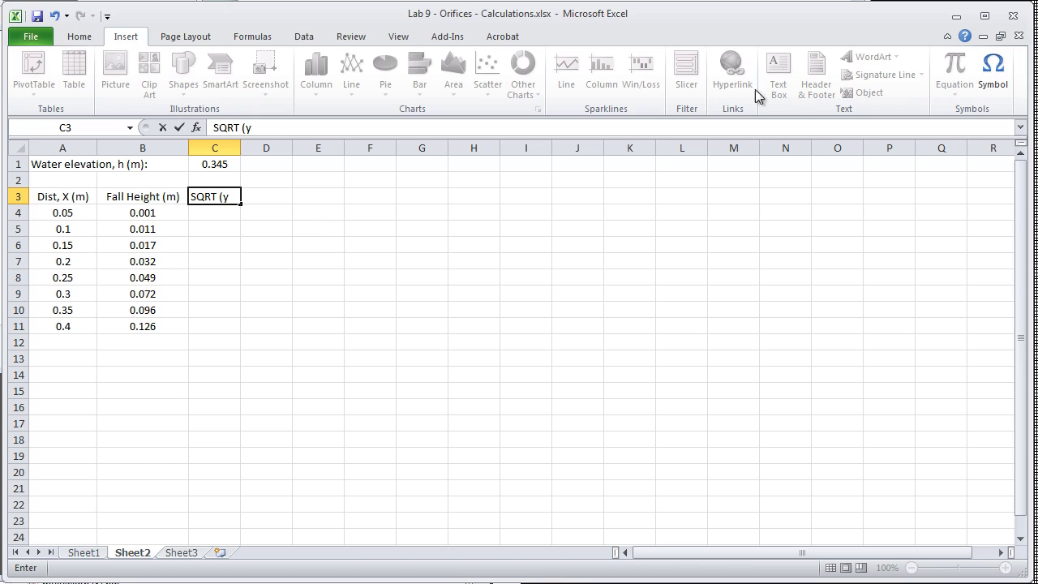
{"action": "left_click", "coordinate": [992, 75]}
{"action": "left_click", "coordinate": [41, 406]}
{"action": "left_click", "coordinate": [341, 468]}
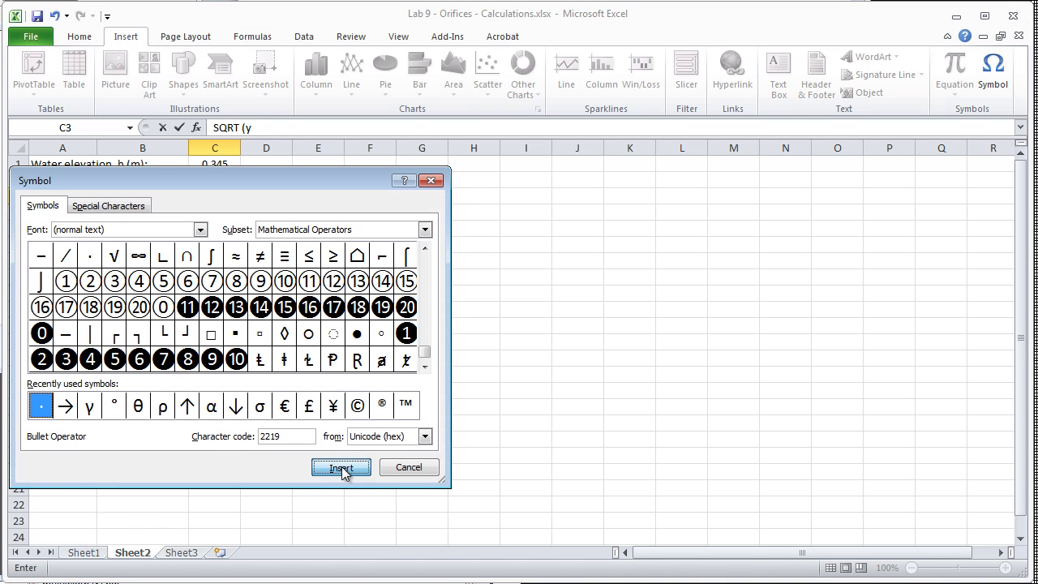
{"action": "left_click", "coordinate": [422, 468]}
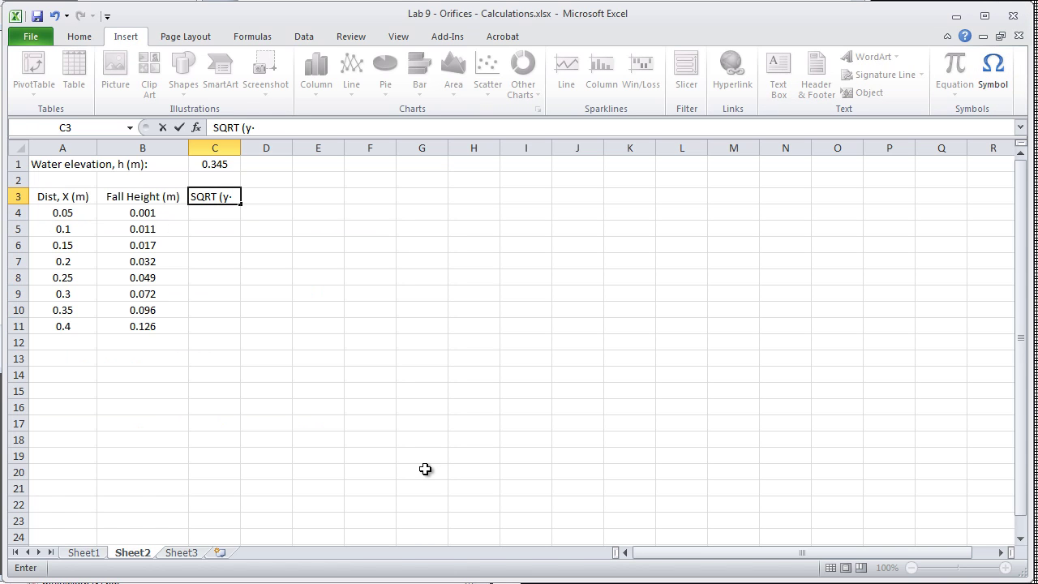
{"action": "key", "text": "Return"}
- Enter the formula =SQRT($C$1*B4) in C4, with the water elevation as an absolute reference
{"action": "type", "text": "=sw"}
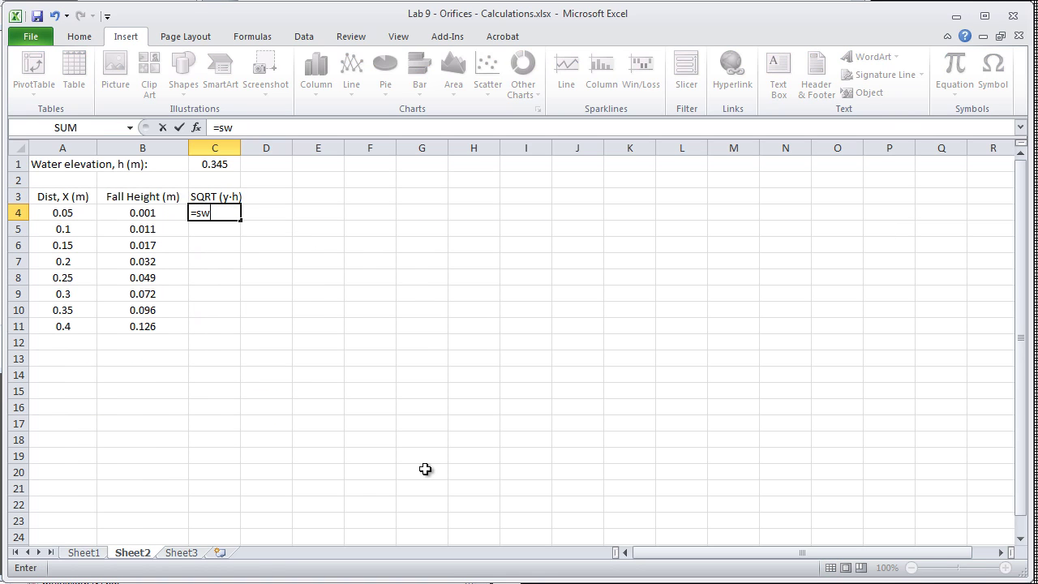
{"action": "key", "text": "BackSpace"}
{"action": "type", "text": "qrt("}
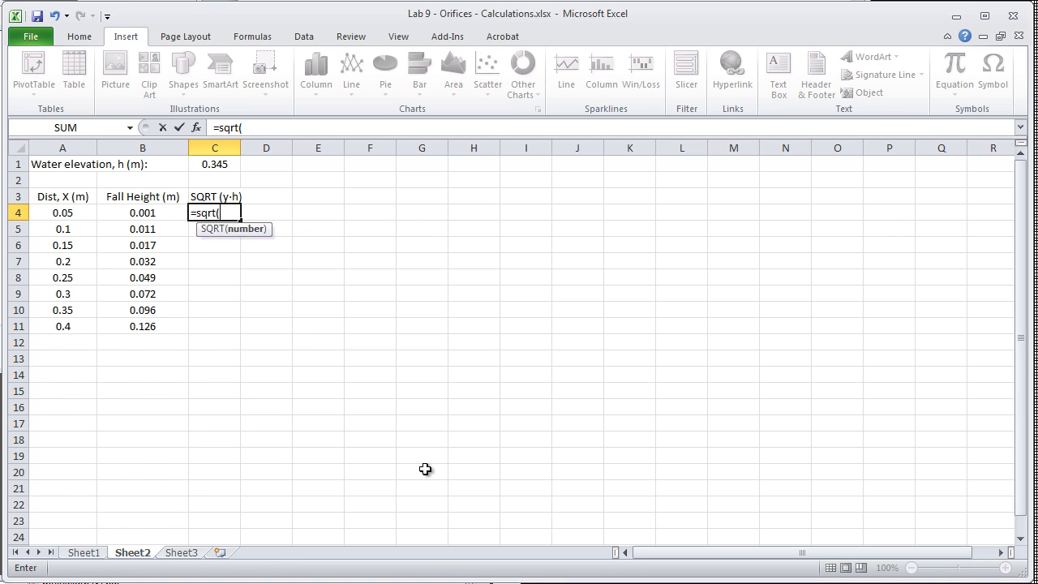
{"action": "left_click", "coordinate": [204, 164]}
{"action": "key", "text": "F4"}
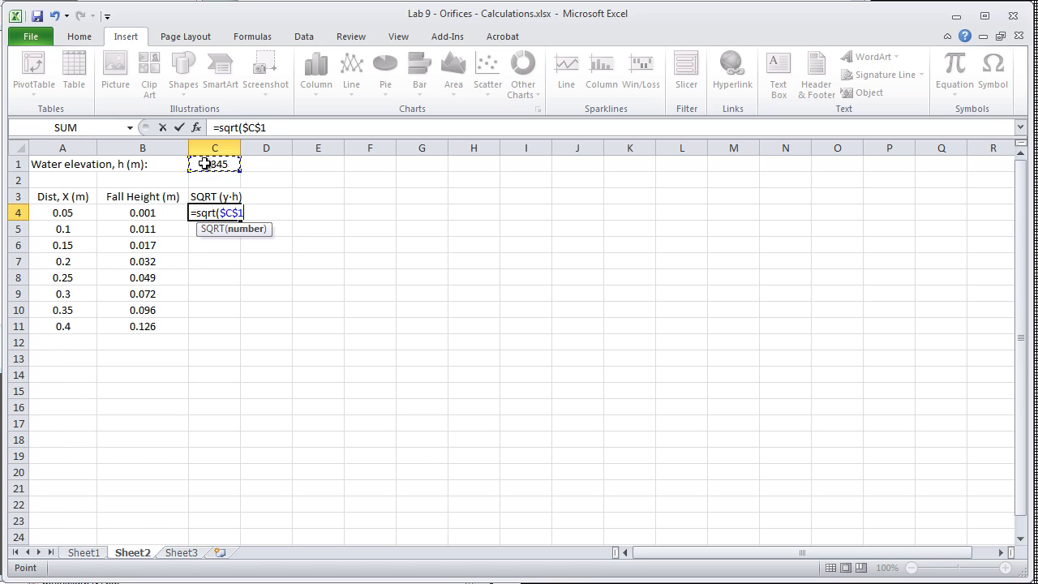
{"action": "type", "text": "*"}
{"action": "left_click", "coordinate": [131, 212]}
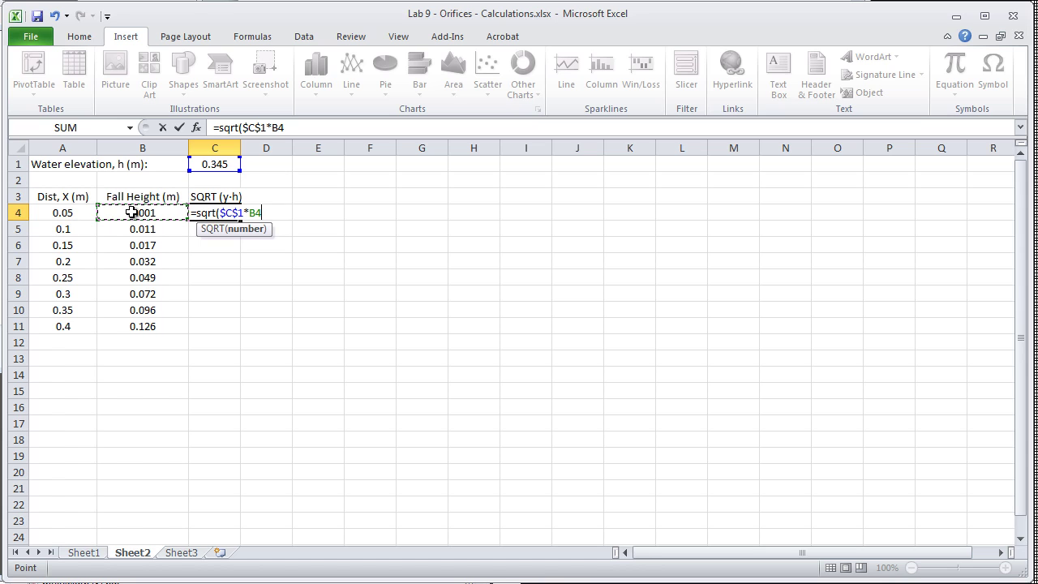
{"action": "key", "text": "Return"}
- Fill the square root formula from C4 down through C11
{"action": "left_click", "coordinate": [229, 213]}
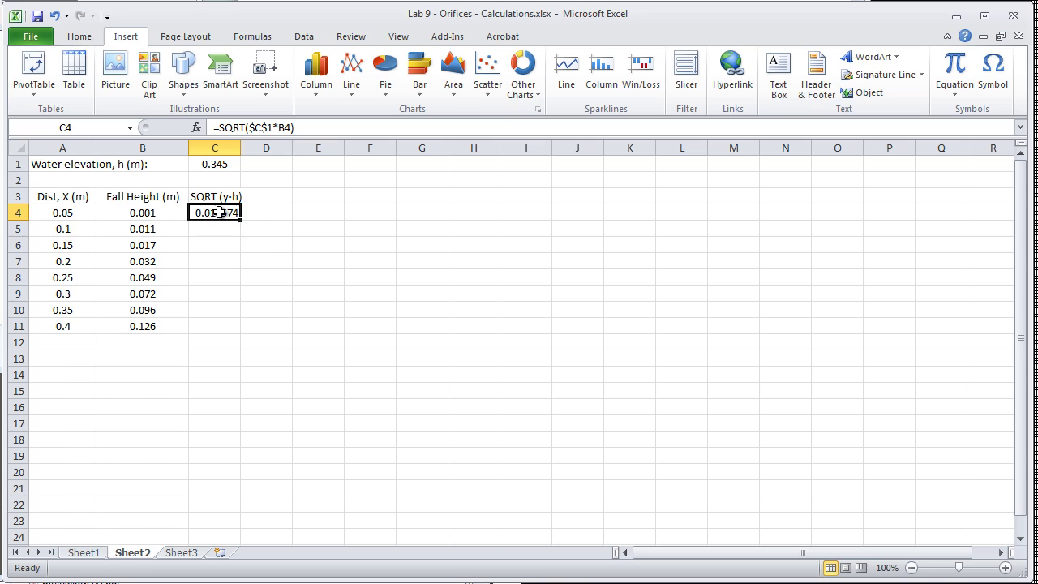
{"action": "left_click_drag", "start_coordinate": [237, 227], "coordinate": [243, 322]}
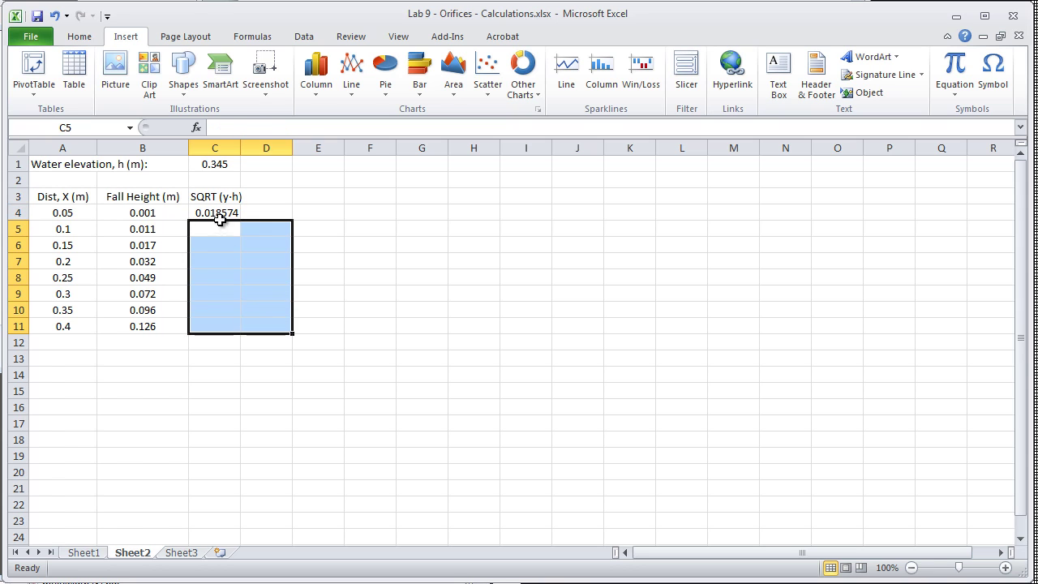
{"action": "left_click", "coordinate": [227, 214]}
{"action": "left_click_drag", "start_coordinate": [240, 220], "coordinate": [242, 328]}
- Change the fall height header in B3 to read Fall Height, Y (m)
{"action": "left_click", "coordinate": [144, 197]}
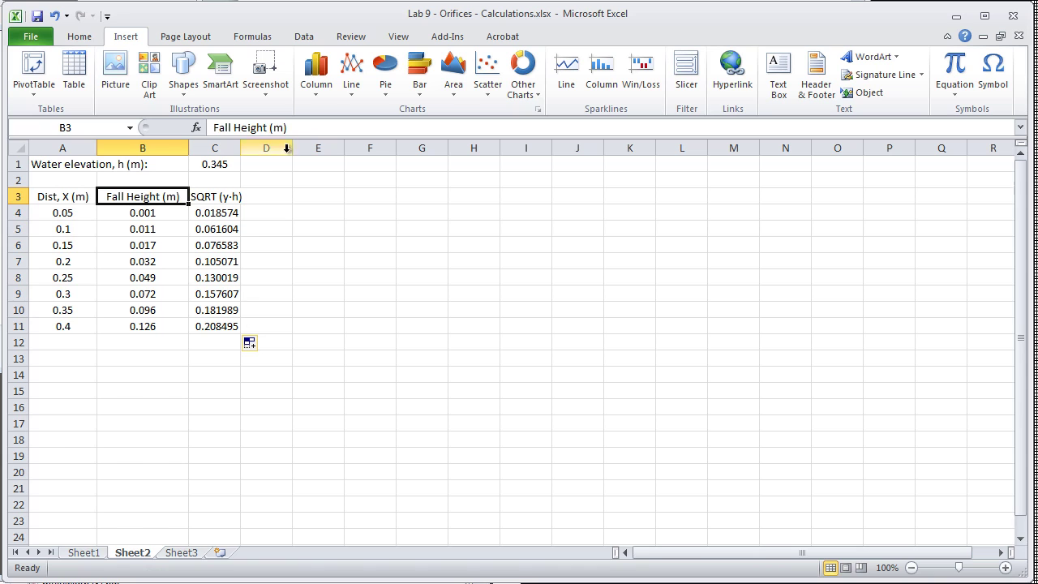
{"action": "left_click", "coordinate": [268, 128]}
{"action": "type", "text": ", Y"}
{"action": "key", "text": "Return"}
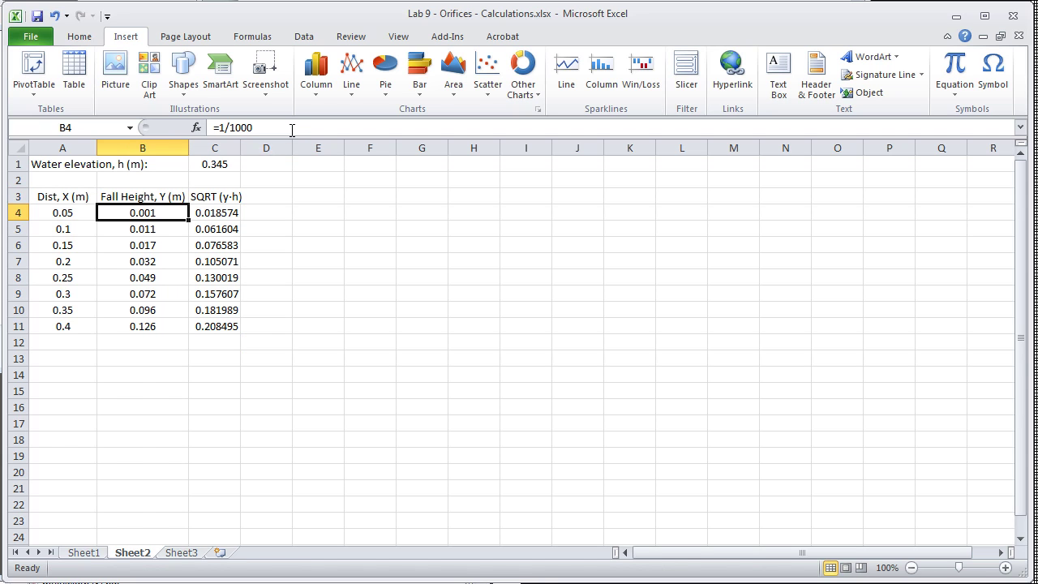
- Cycle the water elevation reference in the C4 formula through its absolute, mixed and relative forms
{"action": "left_click_drag", "start_coordinate": [225, 213], "coordinate": [225, 264]}
{"action": "left_click", "coordinate": [318, 245]}
{"action": "left_click", "coordinate": [214, 212]}
{"action": "left_click", "coordinate": [263, 128]}
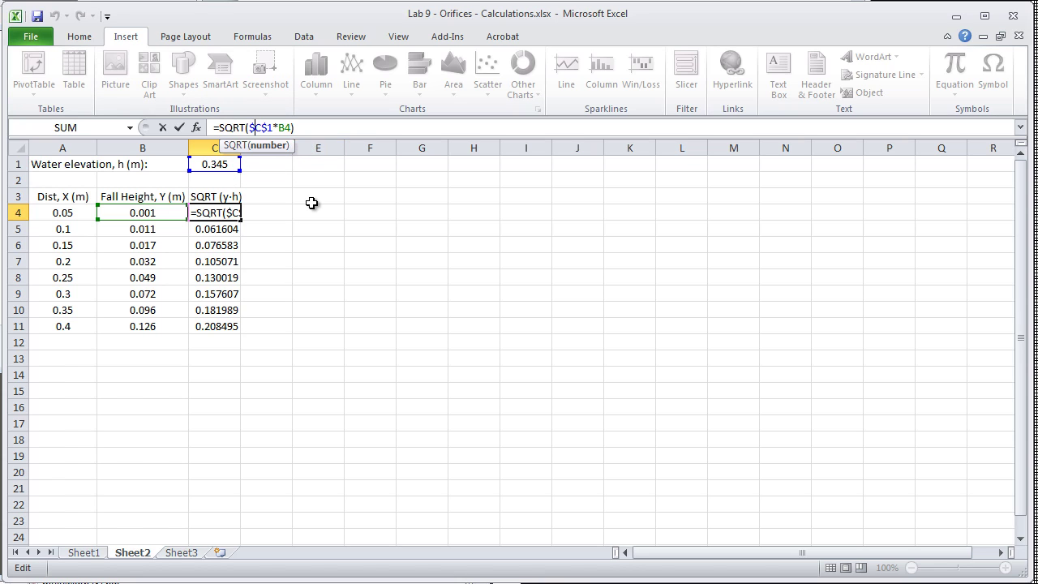
{"action": "key", "text": "F4"}
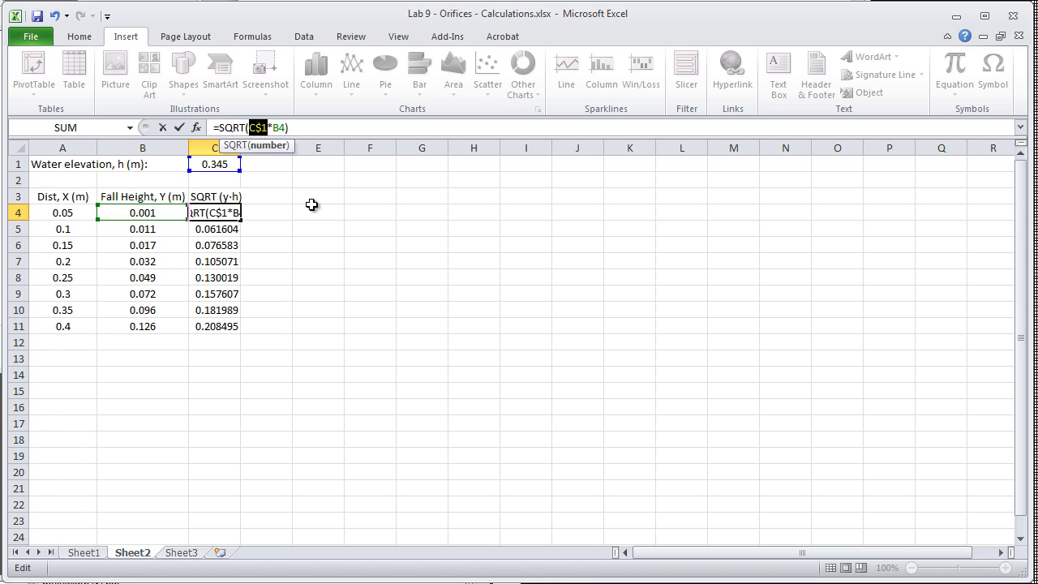
{"action": "key", "text": "F4"}
{"action": "key", "text": "F4"}
{"action": "key", "text": "F4"}
{"action": "key", "text": "F4"}
{"action": "key", "text": "F4"}
- Point the first reference in the C4 formula to D4, return it to C1, and make it absolute as =SQRT($C$1*B4)
{"action": "left_click", "coordinate": [276, 213]}
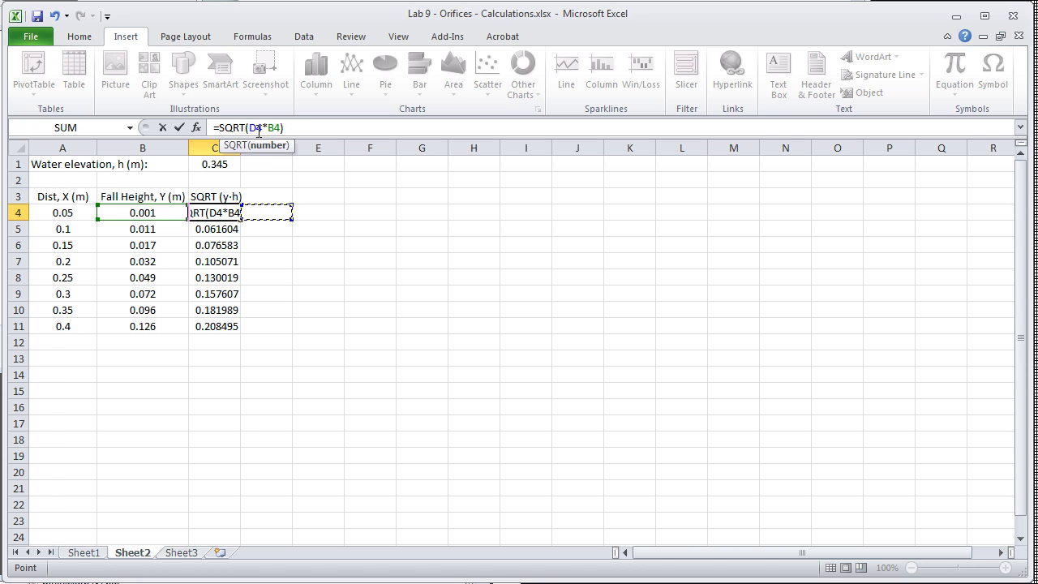
{"action": "left_click", "coordinate": [215, 180]}
{"action": "left_click", "coordinate": [215, 164]}
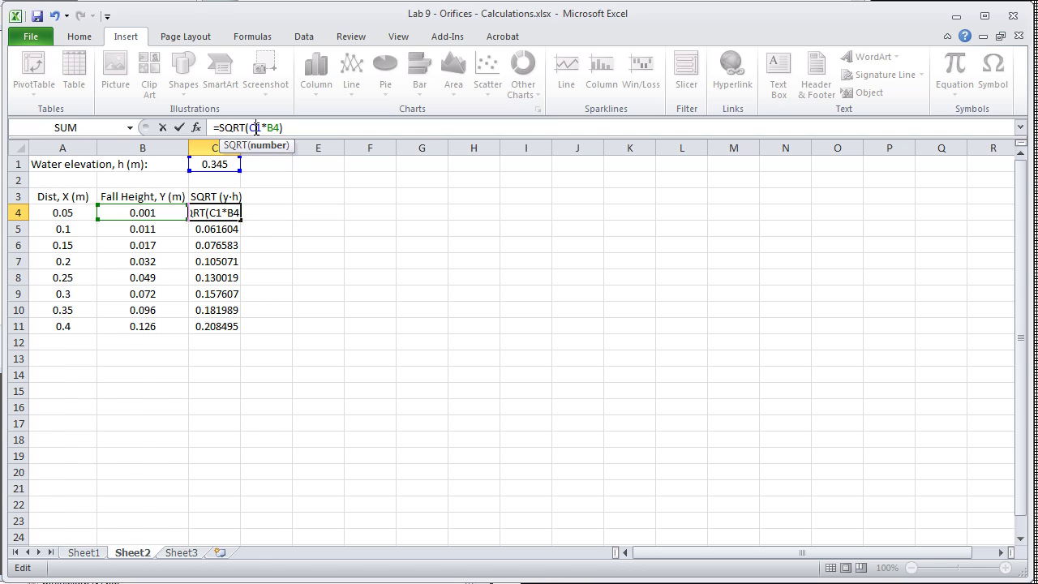
{"action": "key", "text": "F4"}
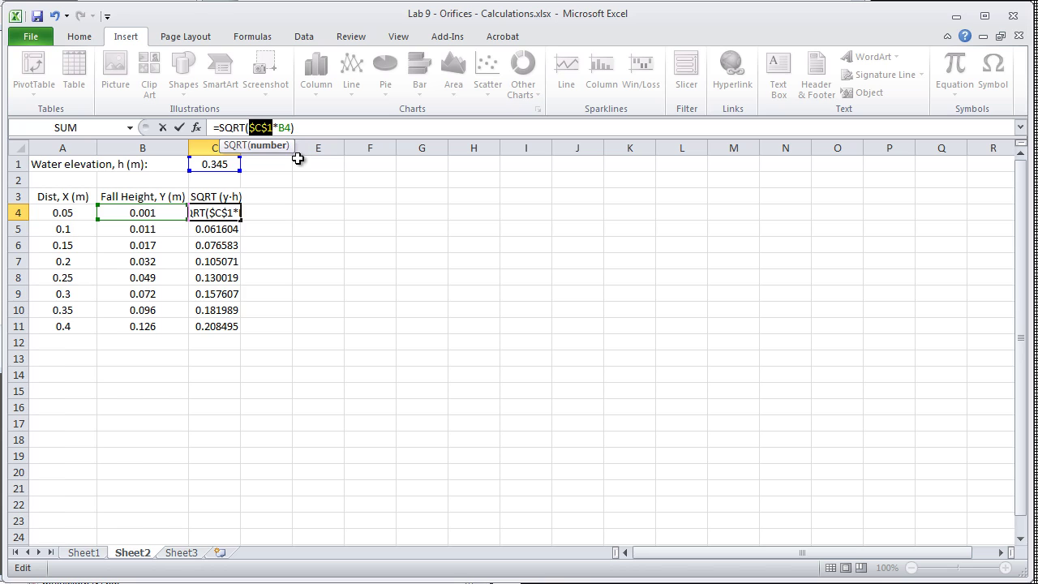
{"action": "left_click", "coordinate": [314, 126]}
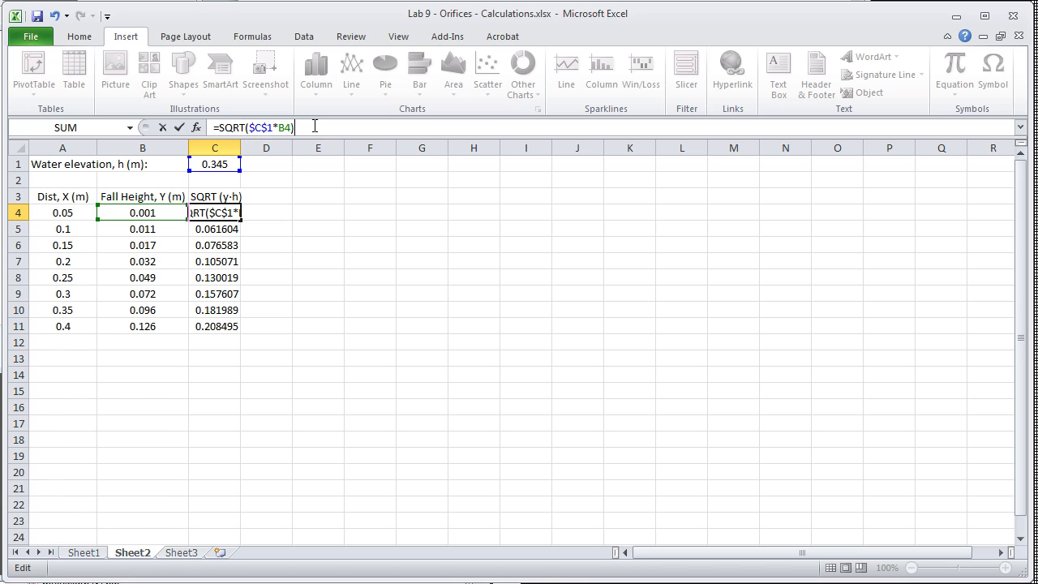
{"action": "key", "text": "Return"}
{"action": "left_click_drag", "start_coordinate": [215, 213], "coordinate": [208, 324]}
{"action": "left_click", "coordinate": [273, 294]}
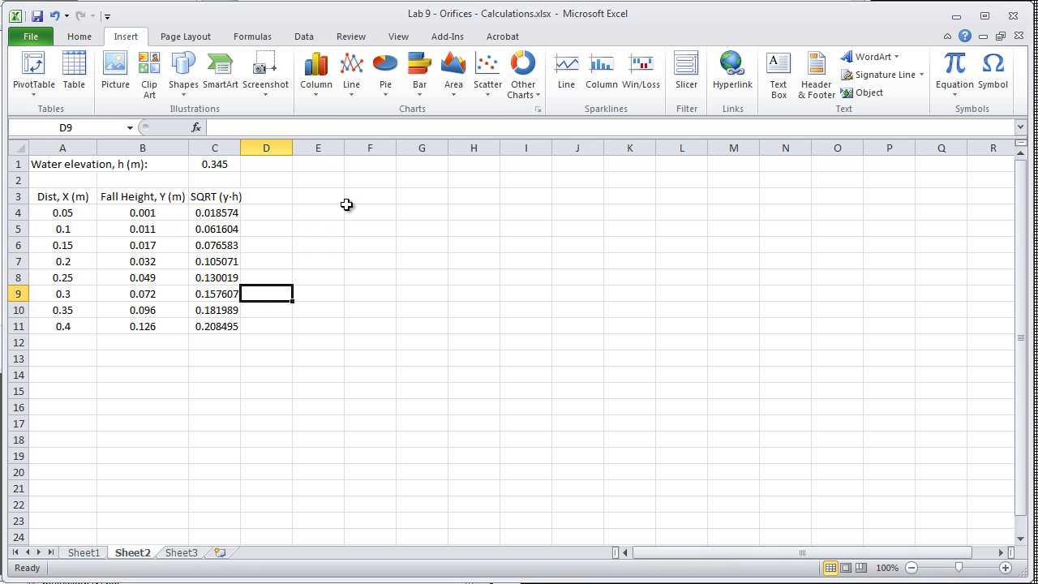
- Insert a markers-only scatter chart and remove its Fall Height, Y (m) and SQRT (y·h) series
{"action": "left_click", "coordinate": [488, 77]}
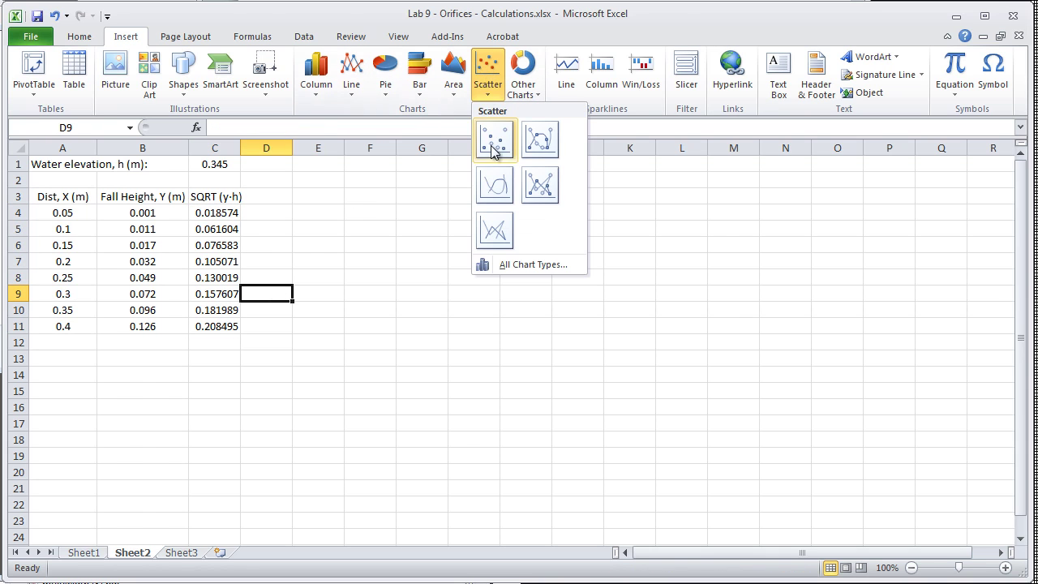
{"action": "left_click", "coordinate": [492, 144]}
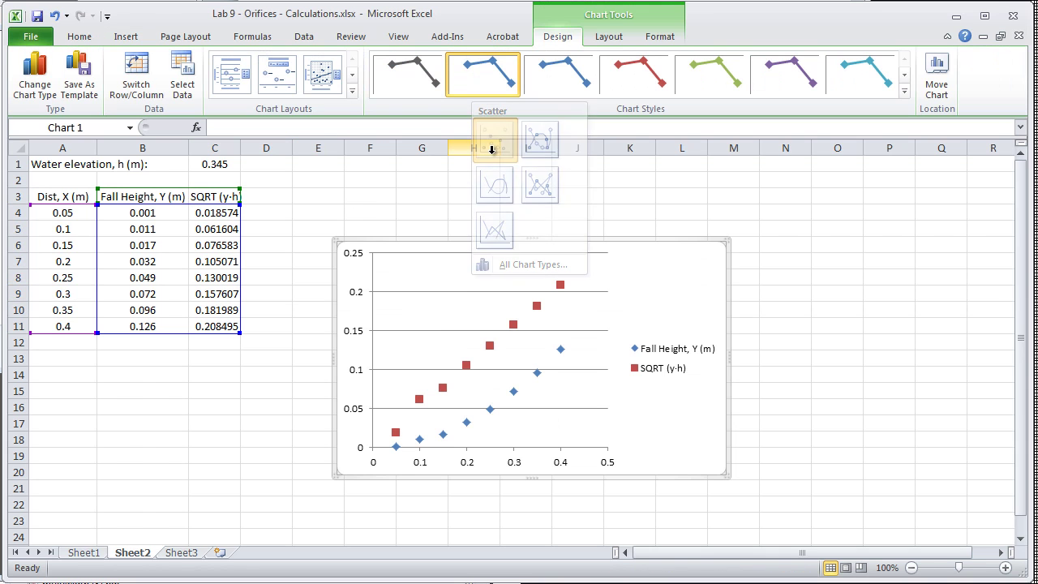
{"action": "left_click", "coordinate": [490, 346]}
{"action": "left_click", "coordinate": [182, 81]}
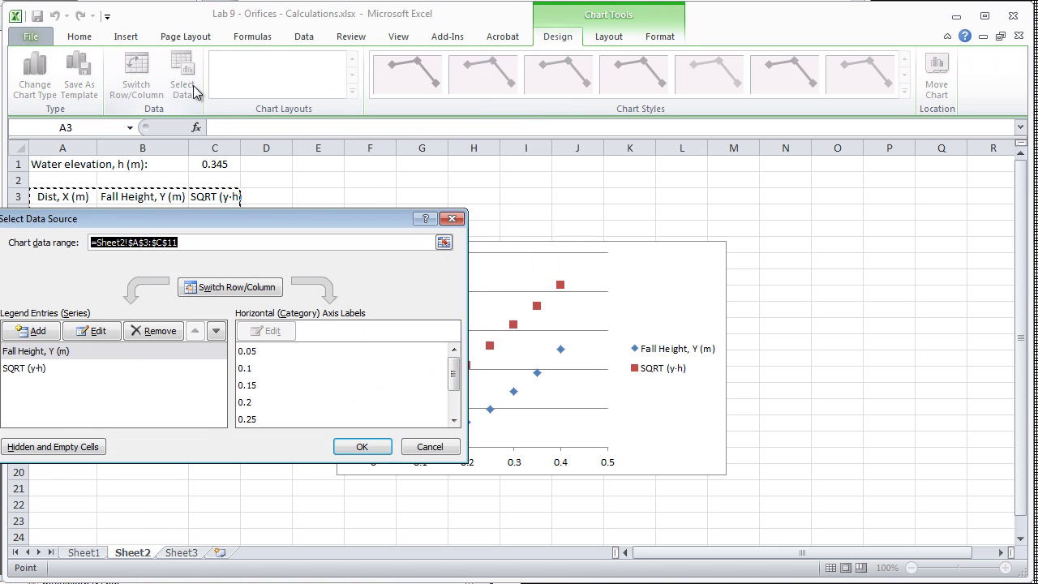
{"action": "left_click", "coordinate": [152, 331]}
{"action": "left_click", "coordinate": [153, 331]}
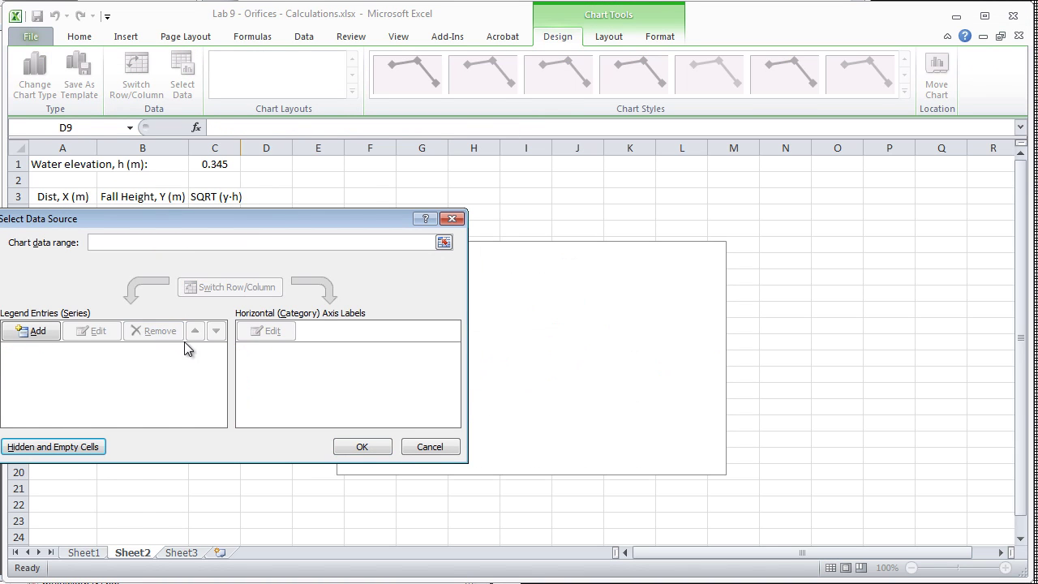
- Add a chart series with X values from C4:C11 and Y values from A4:A11
{"action": "left_click", "coordinate": [47, 339]}
{"action": "left_click", "coordinate": [261, 338]}
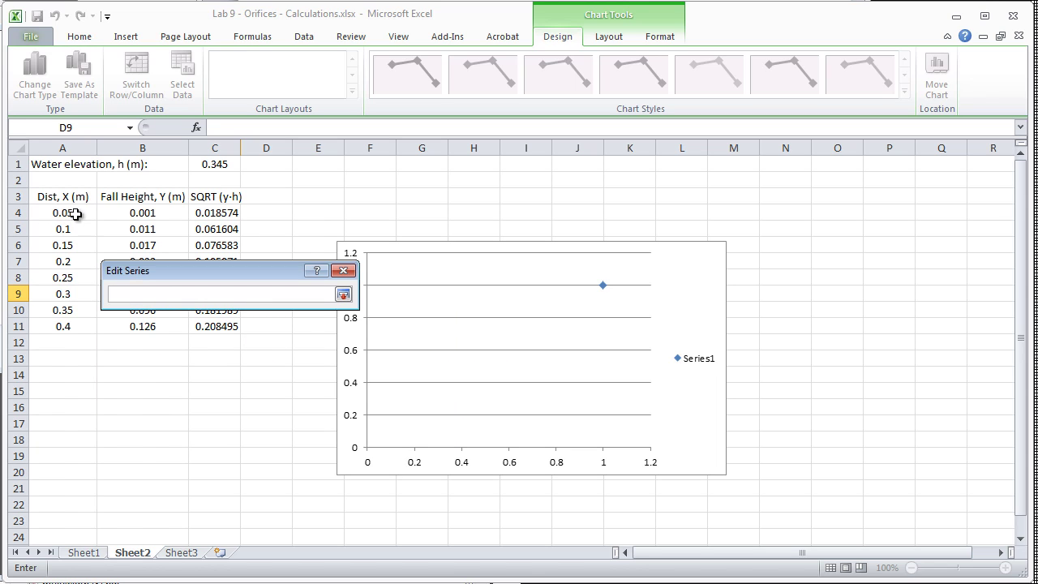
{"action": "left_click_drag", "start_coordinate": [216, 213], "coordinate": [217, 328]}
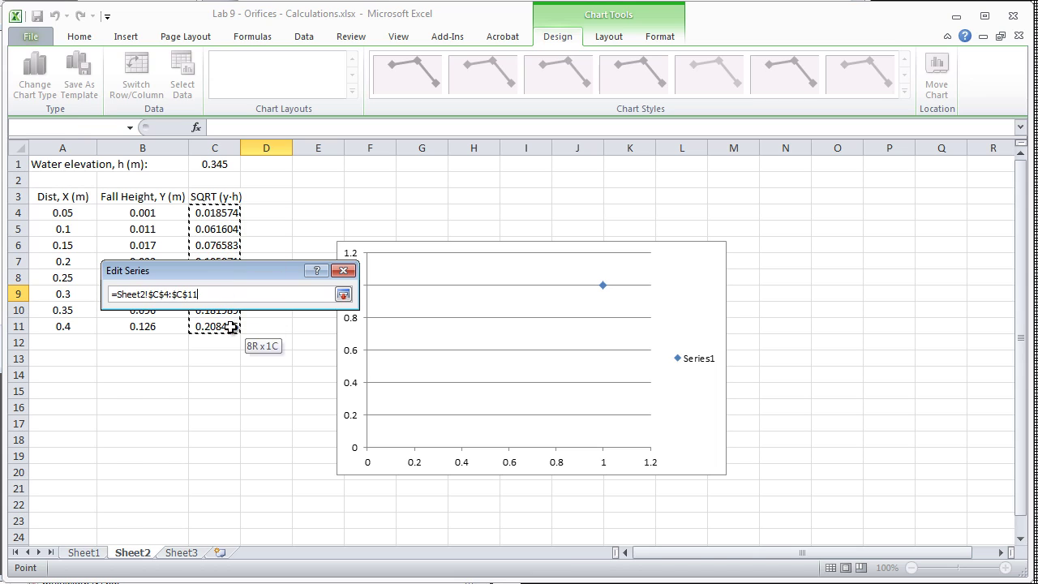
{"action": "left_click", "coordinate": [343, 294]}
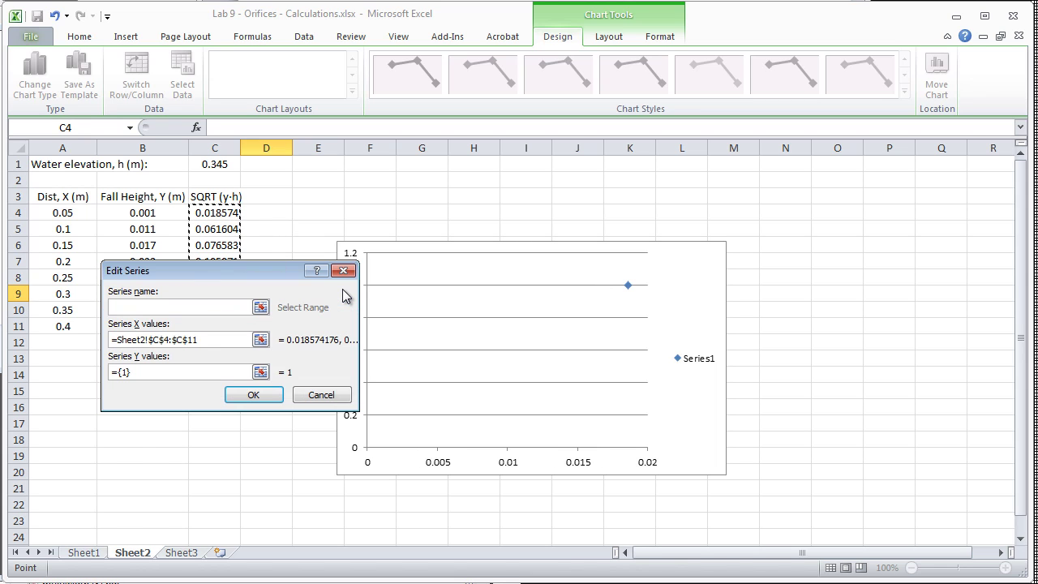
{"action": "left_click", "coordinate": [261, 372]}
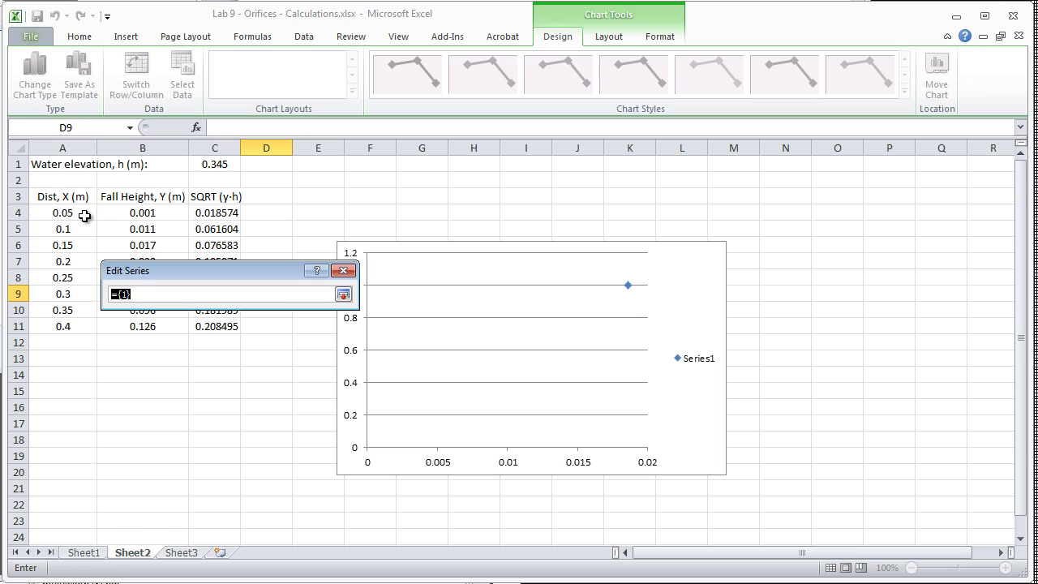
{"action": "left_click_drag", "start_coordinate": [79, 214], "coordinate": [81, 326]}
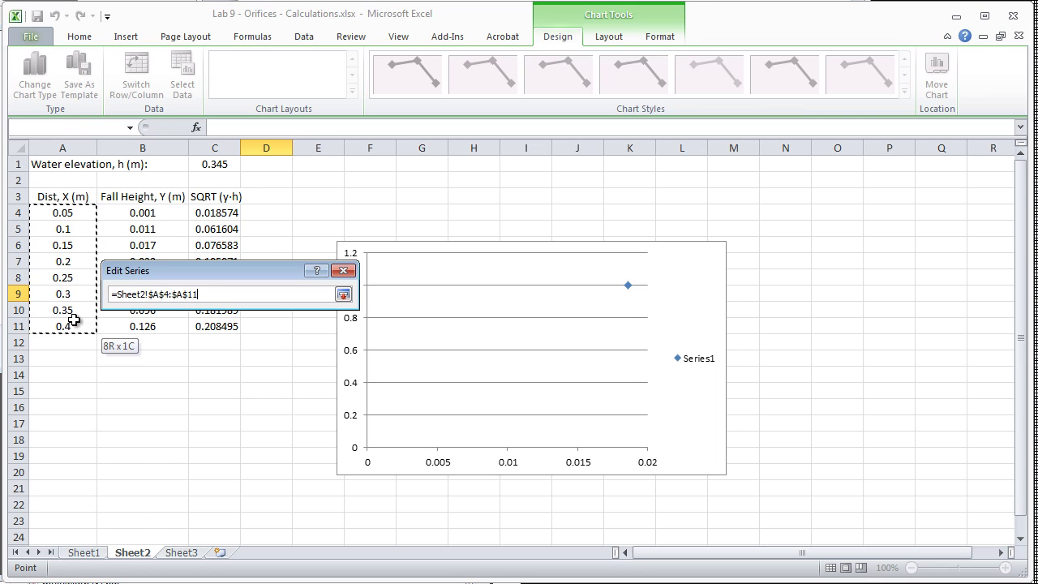
{"action": "left_click", "coordinate": [343, 295]}
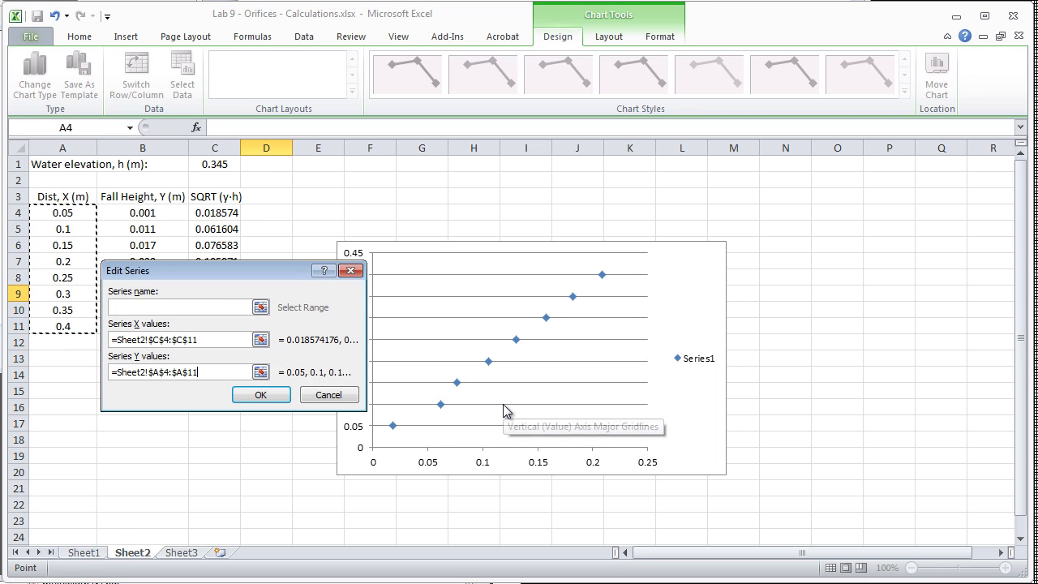
{"action": "left_click", "coordinate": [260, 395]}
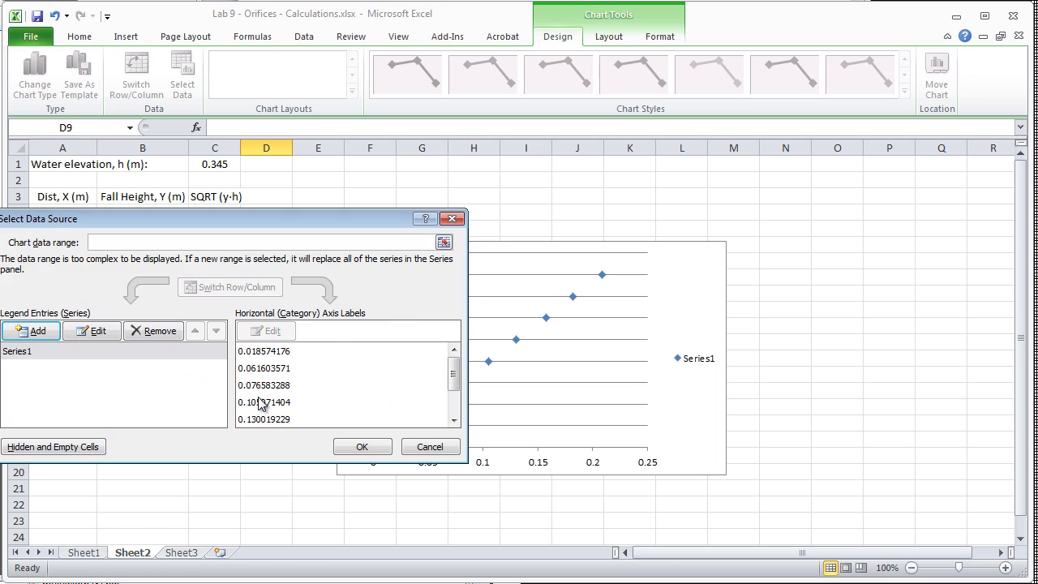
{"action": "left_click", "coordinate": [366, 447]}
- Delete the chart's legend and add a horizontal axis title below the axis and a rotated vertical axis title
{"action": "left_click", "coordinate": [696, 363]}
{"action": "key", "text": "Delete"}
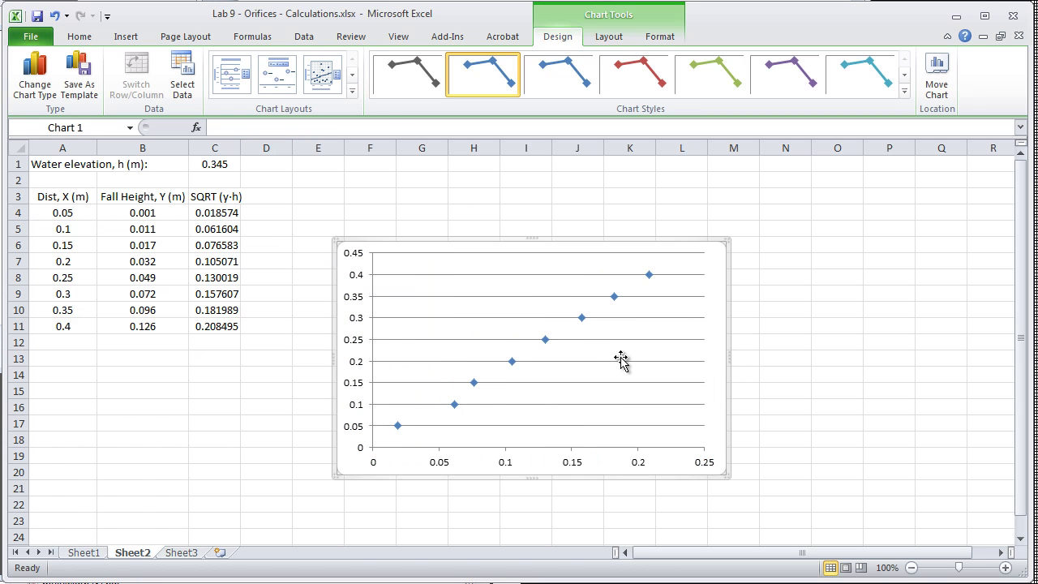
{"action": "left_click", "coordinate": [608, 37]}
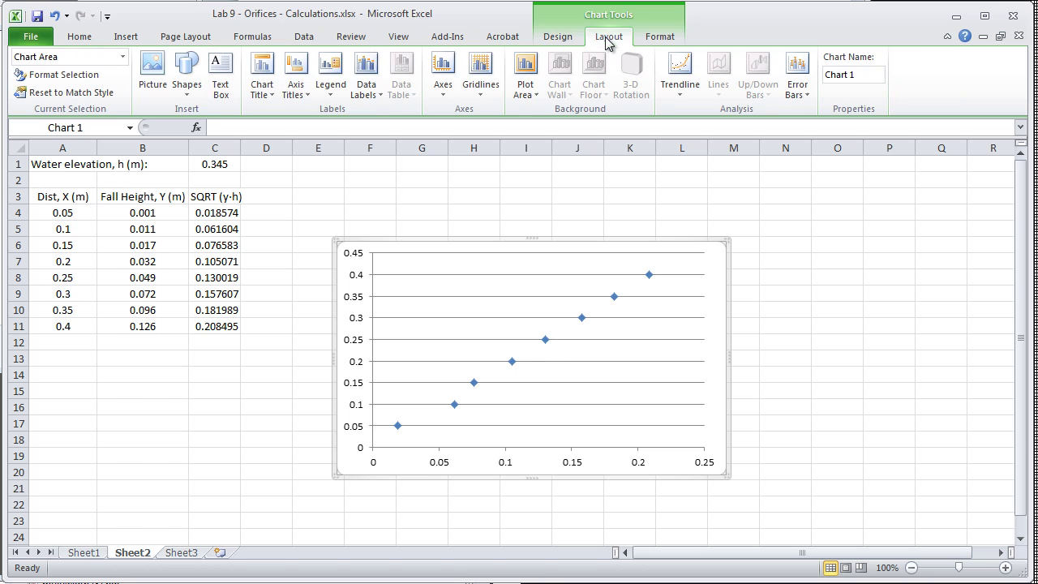
{"action": "left_click", "coordinate": [300, 95]}
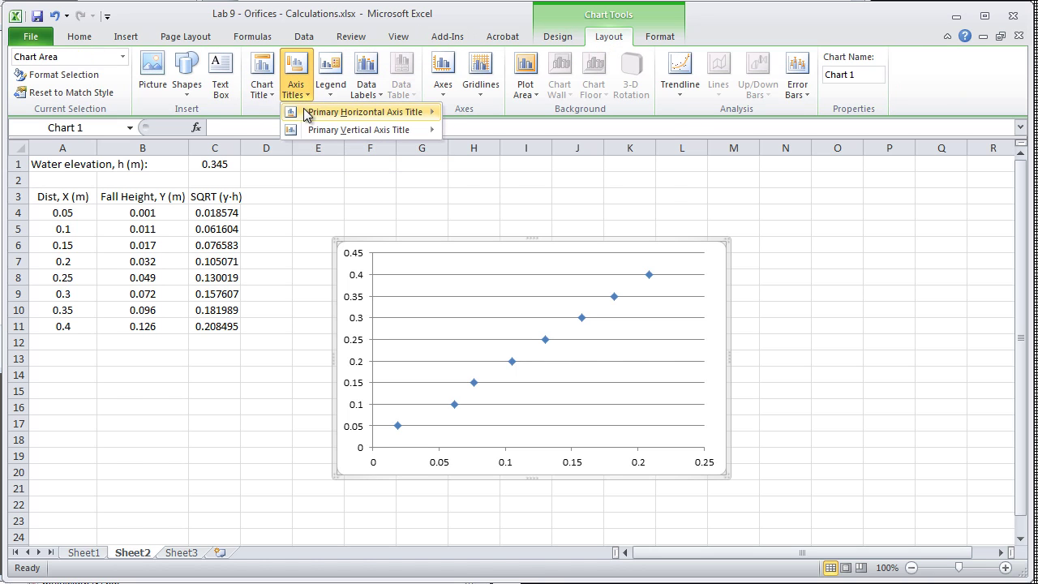
{"action": "mouse_move", "coordinate": [312, 113]}
{"action": "left_click", "coordinate": [479, 136]}
{"action": "left_click", "coordinate": [297, 91]}
{"action": "mouse_move", "coordinate": [318, 129]}
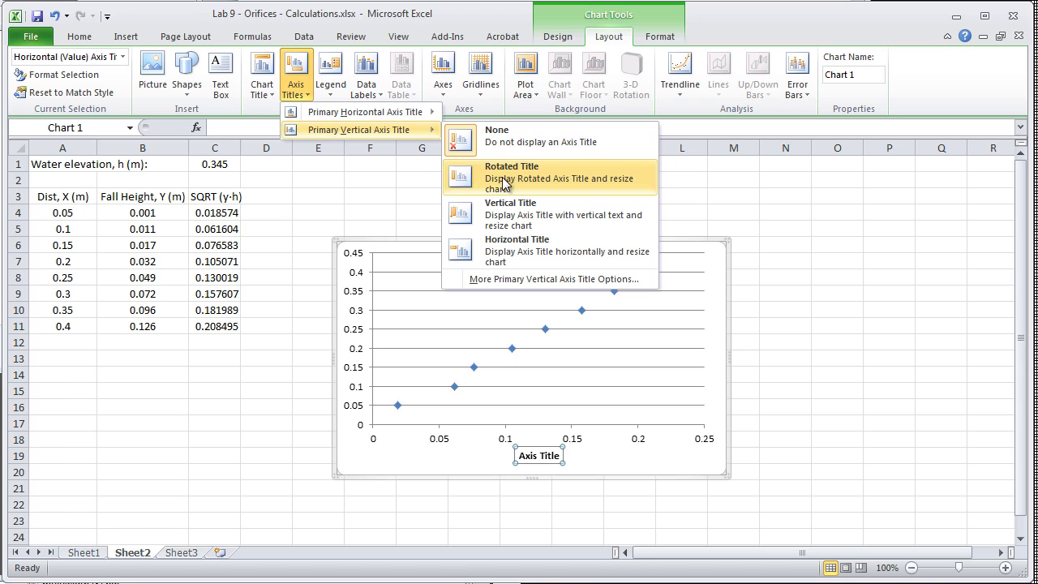
{"action": "left_click", "coordinate": [473, 173]}
- Title the chart's vertical axis "Distance, X (m)" and begin the horizontal axis title with "SQRT (y"
{"action": "left_click_drag", "start_coordinate": [358, 360], "coordinate": [357, 339]}
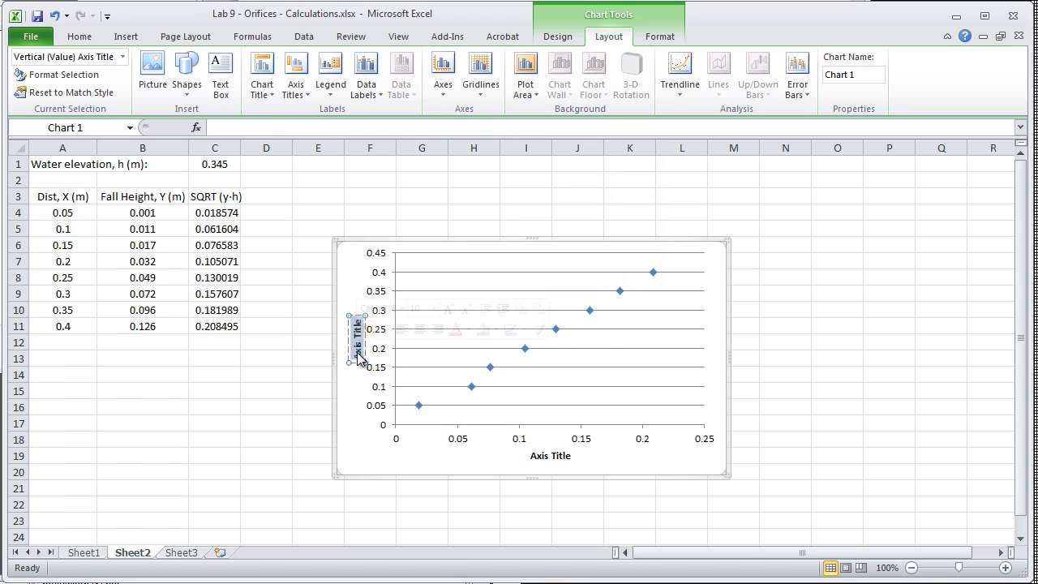
{"action": "type", "text": "Distance, X (m)"}
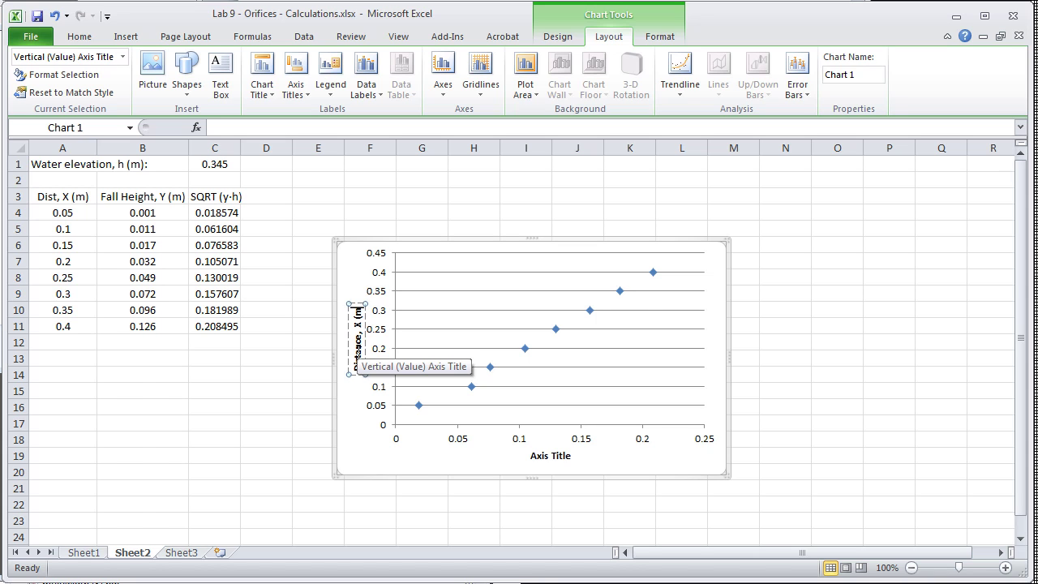
{"action": "double_click", "coordinate": [542, 458]}
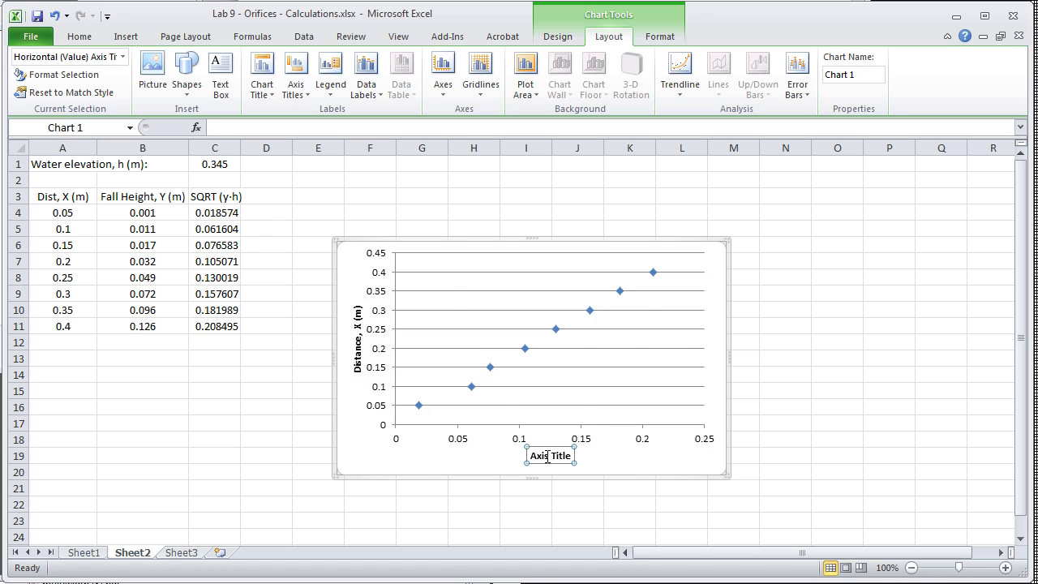
{"action": "left_click", "coordinate": [428, 548]}
{"action": "triple_click", "coordinate": [550, 458]}
{"action": "type", "text": "SQ"}
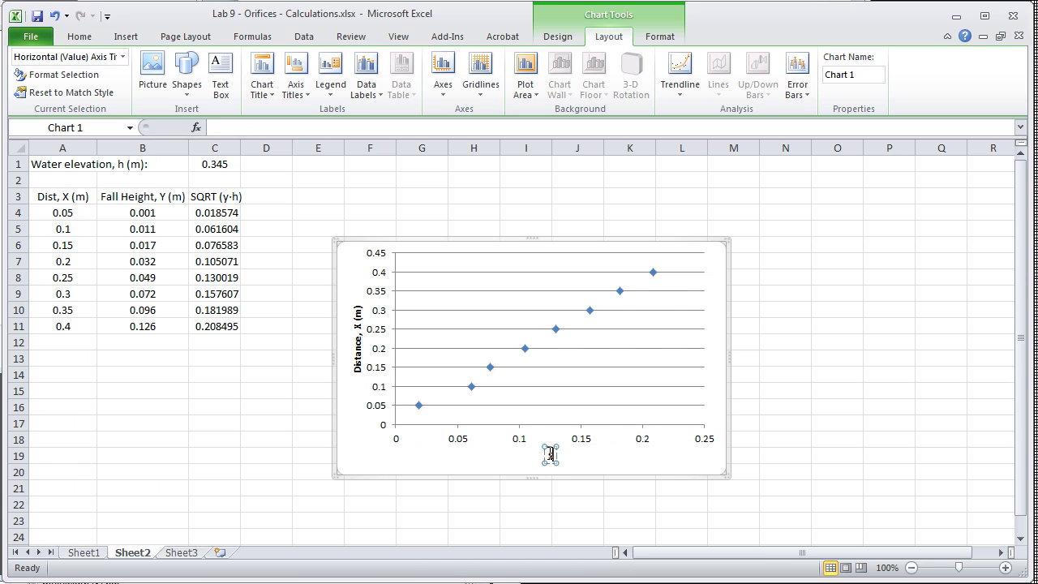
{"action": "type", "text": "RT (y"}
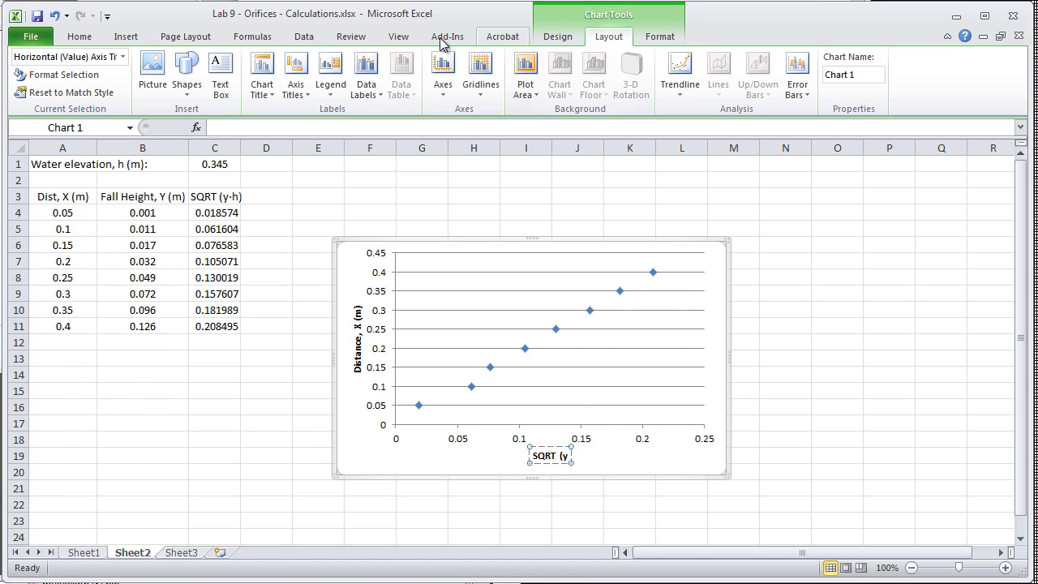
- Insert a middle dot symbol after the y and complete the horizontal axis title as "SQRT (y·h)"
{"action": "left_click", "coordinate": [125, 36]}
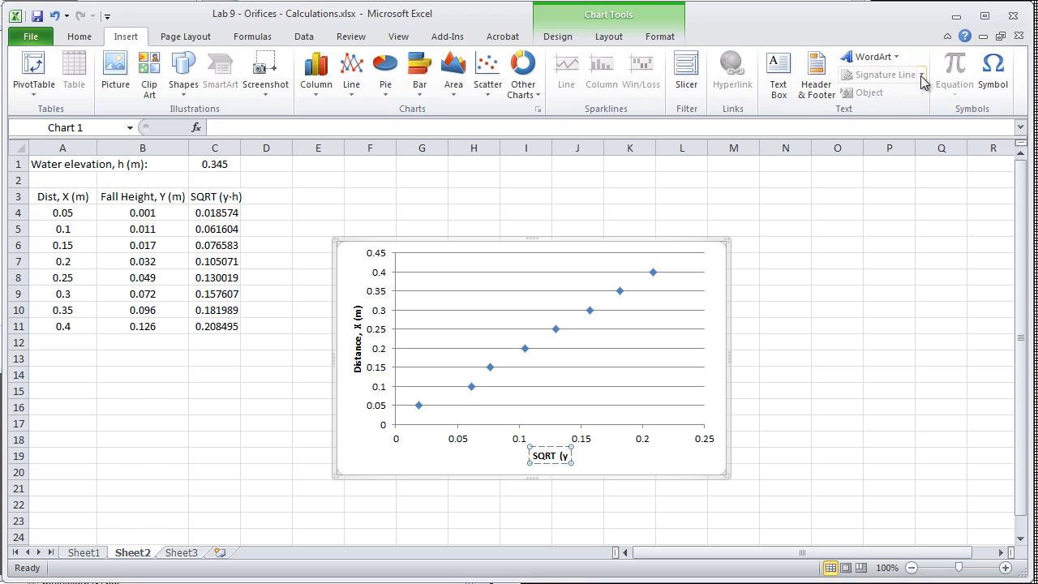
{"action": "left_click", "coordinate": [992, 71]}
{"action": "left_click", "coordinate": [33, 417]}
{"action": "left_click", "coordinate": [341, 467]}
{"action": "left_click", "coordinate": [405, 467]}
{"action": "type", "text": "h)"}
{"action": "left_click", "coordinate": [434, 509]}
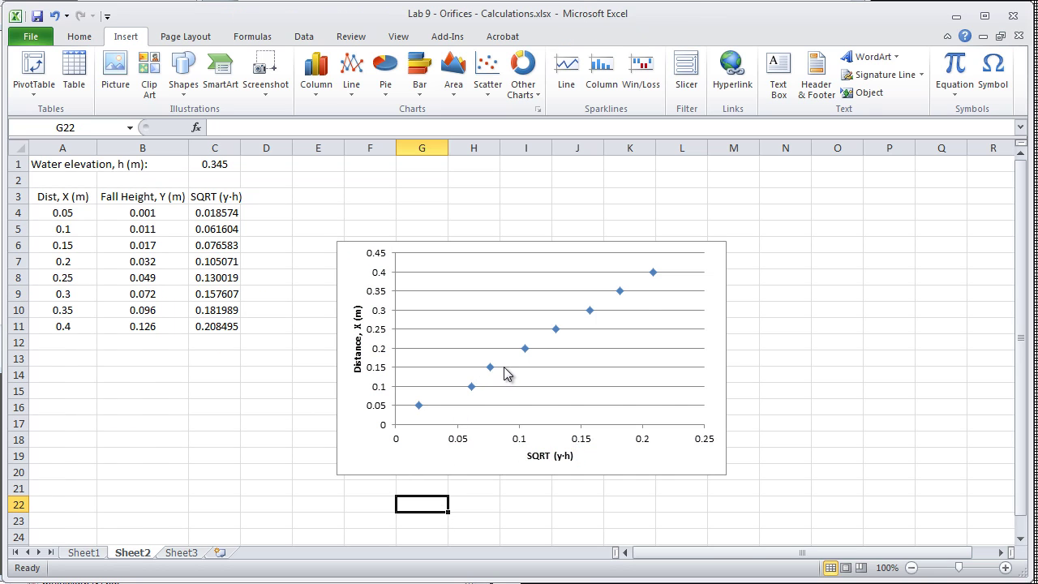
- Add a linear trendline showing its equation and R-squared value, and move that label into the empty area above the line
{"action": "left_click", "coordinate": [504, 368]}
{"action": "right_click", "coordinate": [490, 367]}
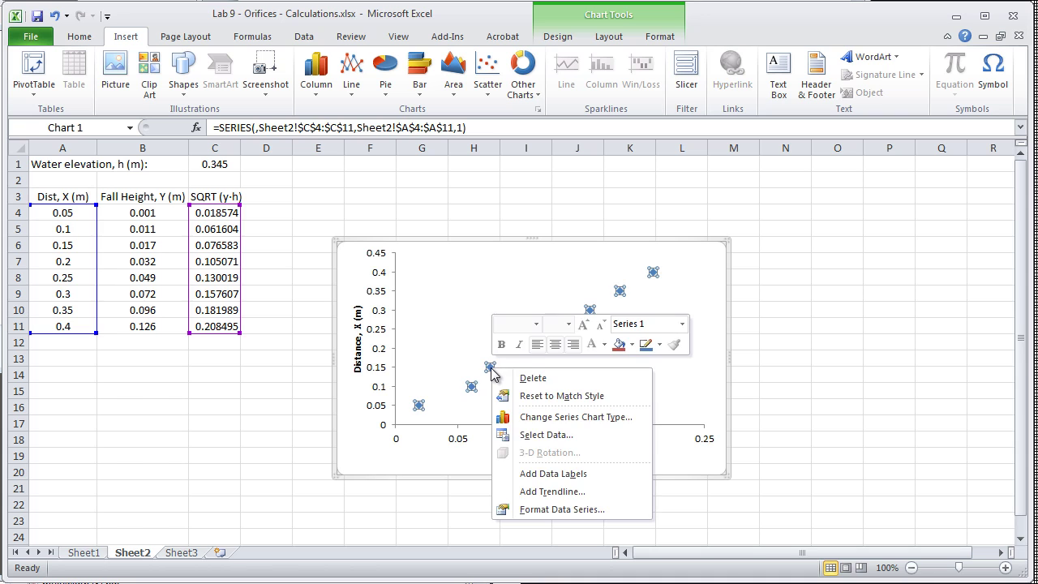
{"action": "left_click", "coordinate": [553, 491]}
{"action": "left_click", "coordinate": [238, 514]}
{"action": "left_click", "coordinate": [240, 528]}
{"action": "left_click", "coordinate": [412, 551]}
{"action": "left_click", "coordinate": [618, 275]}
{"action": "left_click_drag", "start_coordinate": [588, 292], "coordinate": [503, 300]}
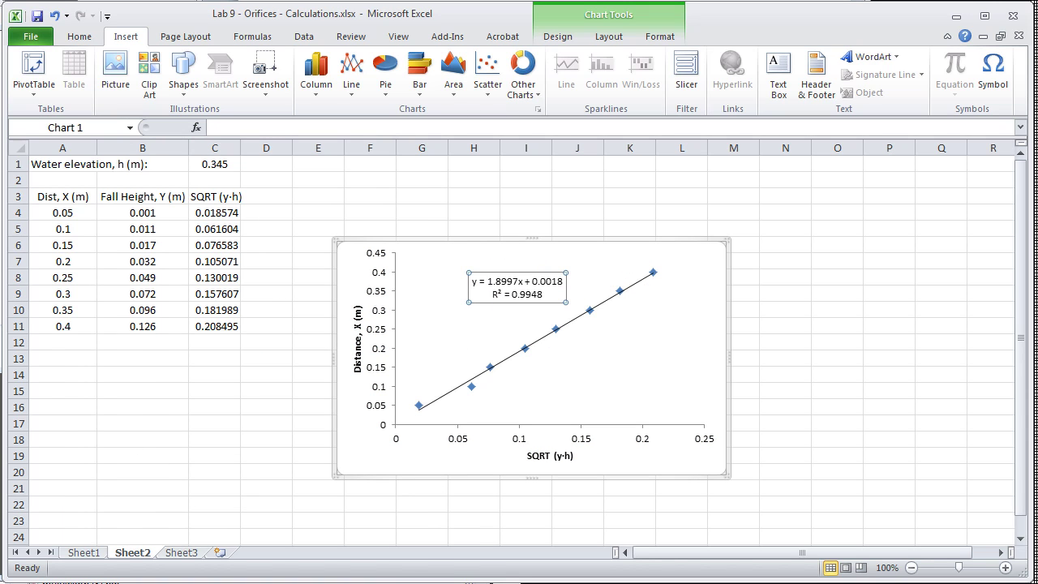
- Check the Word handout's graph instructions for Cv, and in Excel enter "Slope =" in A15 and 1.8997 in B15
{"action": "key", "text": "alt+Tab"}
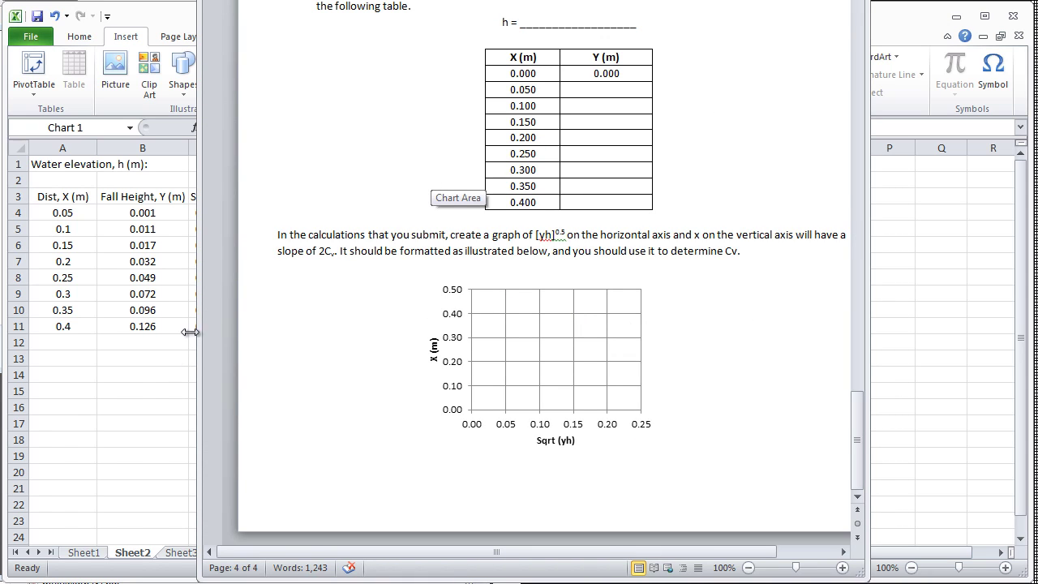
{"action": "key", "text": "alt+Tab"}
{"action": "left_click", "coordinate": [77, 391]}
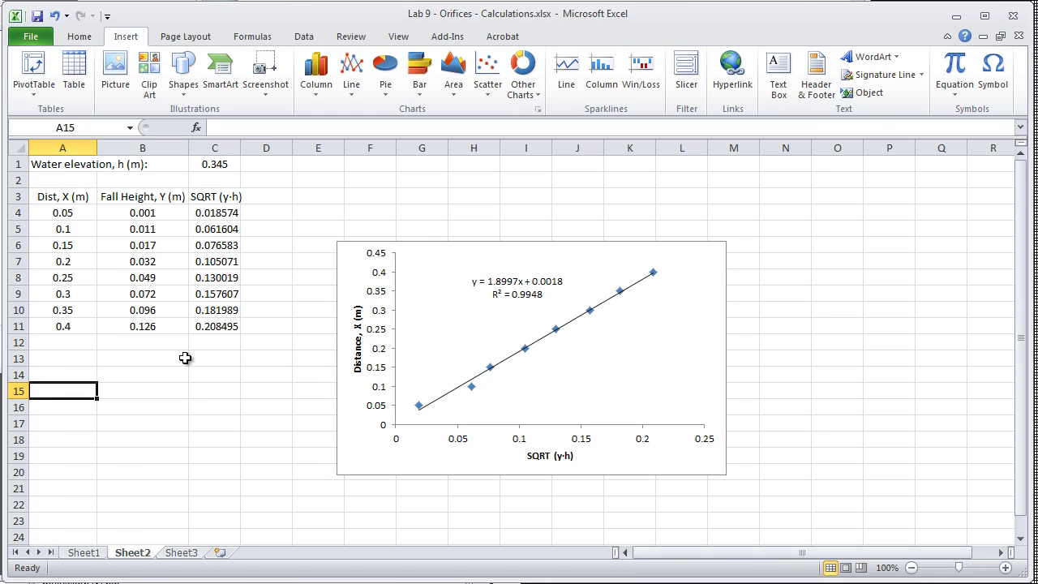
{"action": "type", "text": "Slope ="}
{"action": "key", "text": "Tab"}
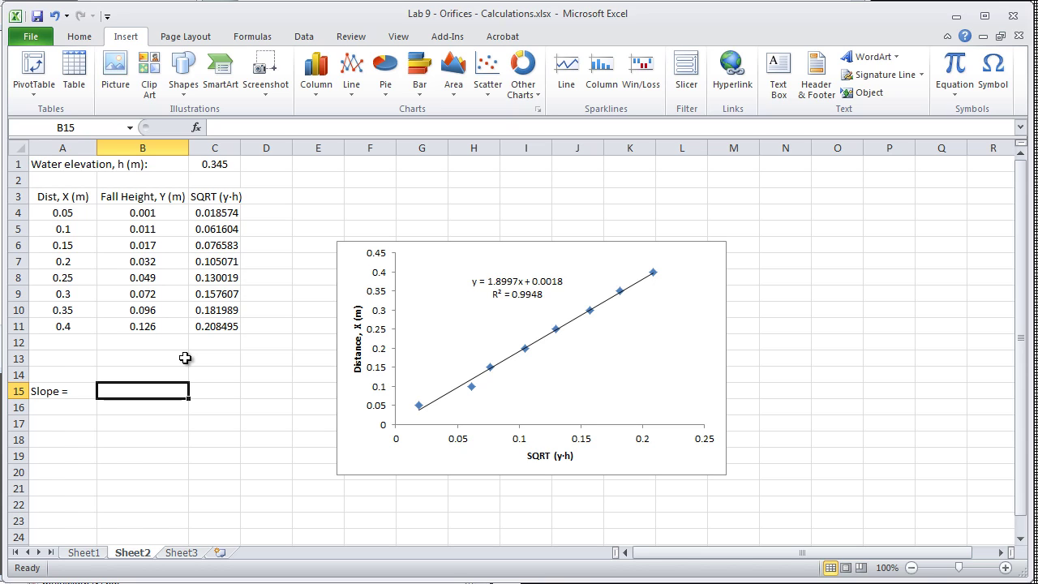
{"action": "type", "text": "1.8997"}
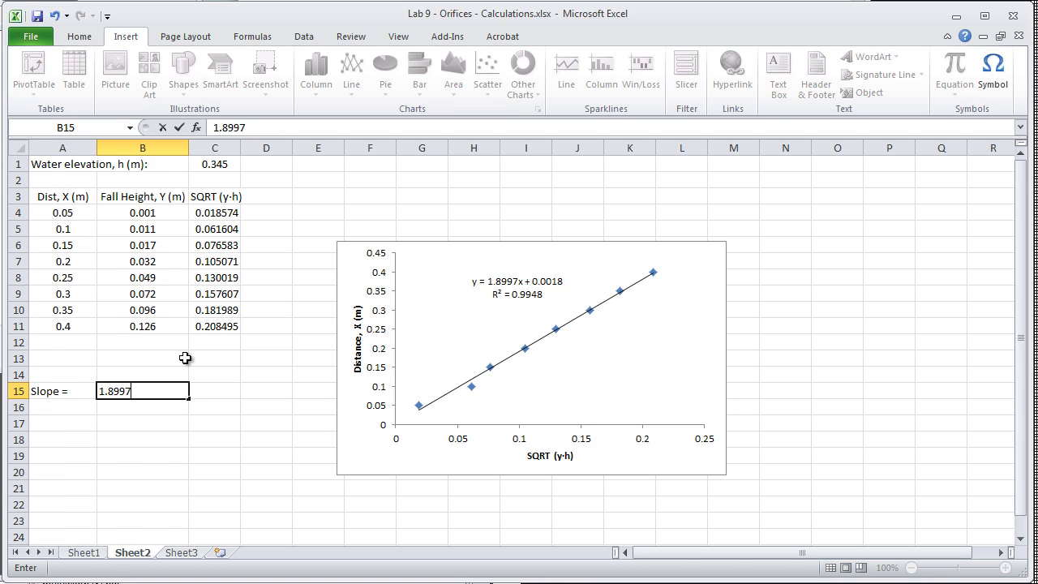
{"action": "key", "text": "Return"}
- Label A17 "Cv =" and enter the formula =B15/2 in B17
{"action": "key", "text": "Return"}
{"action": "type", "text": "Cv ="}
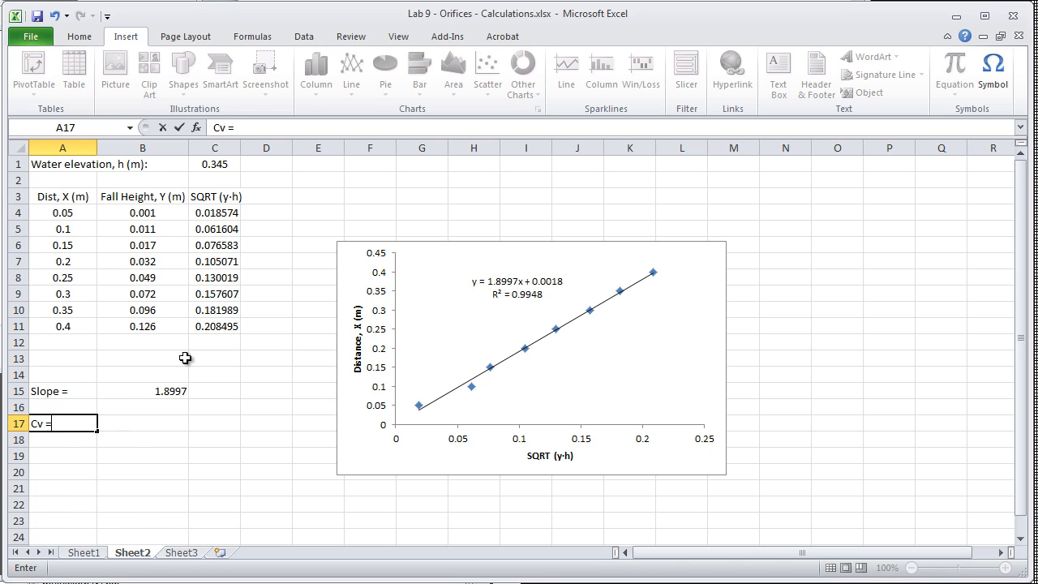
{"action": "key", "text": "Tab"}
{"action": "type", "text": "="}
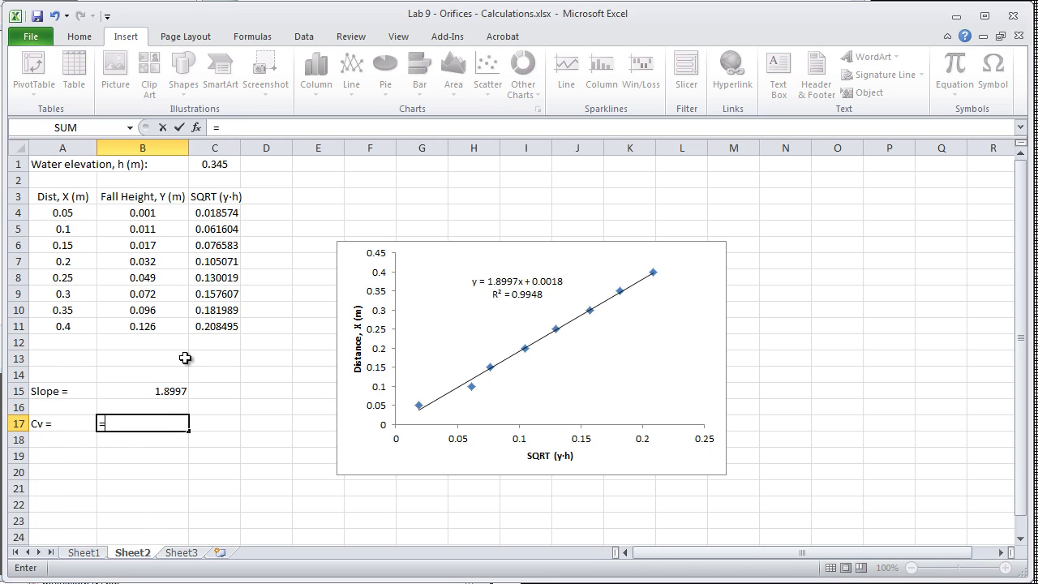
{"action": "left_click", "coordinate": [159, 388]}
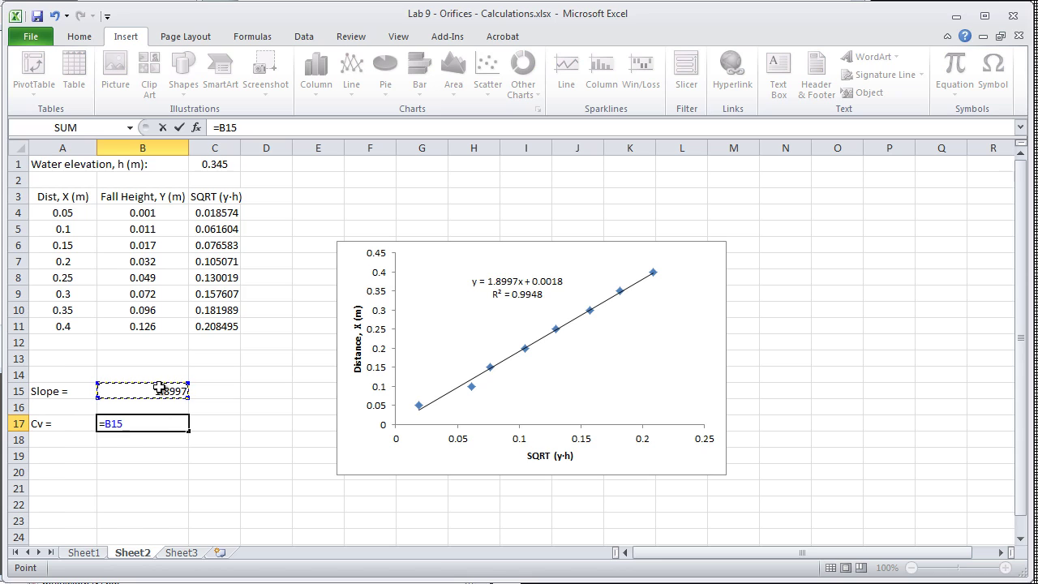
{"action": "key", "text": "Return"}
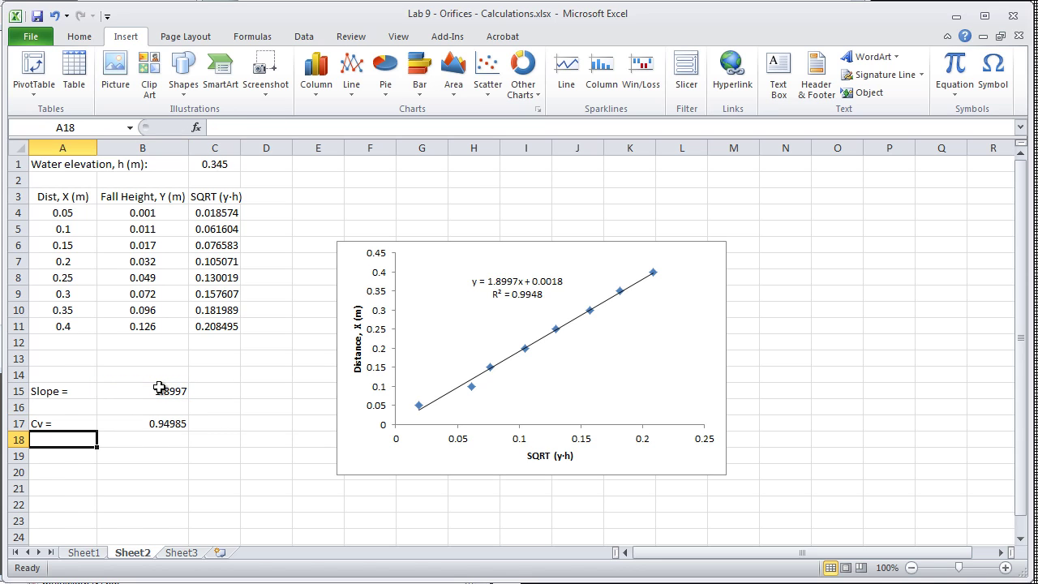
- Format the Cv result in B17 to show two decimal places
{"action": "left_click", "coordinate": [167, 420]}
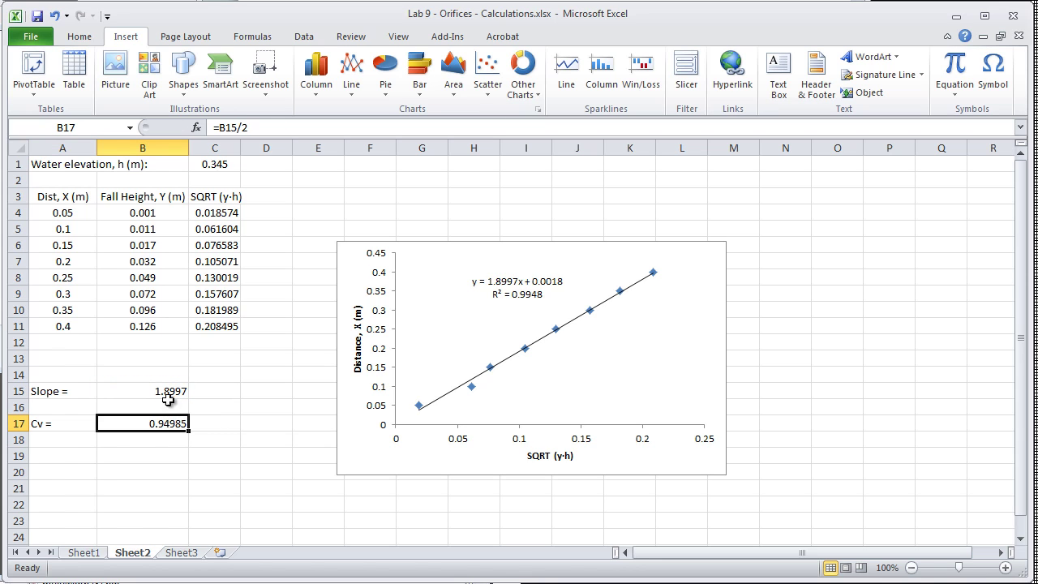
{"action": "left_click", "coordinate": [86, 39]}
{"action": "left_click", "coordinate": [597, 89]}
{"action": "left_click", "coordinate": [598, 89]}
{"action": "left_click", "coordinate": [613, 88]}
{"action": "left_click", "coordinate": [614, 87]}
{"action": "left_click", "coordinate": [613, 88]}
{"action": "left_click", "coordinate": [615, 87]}
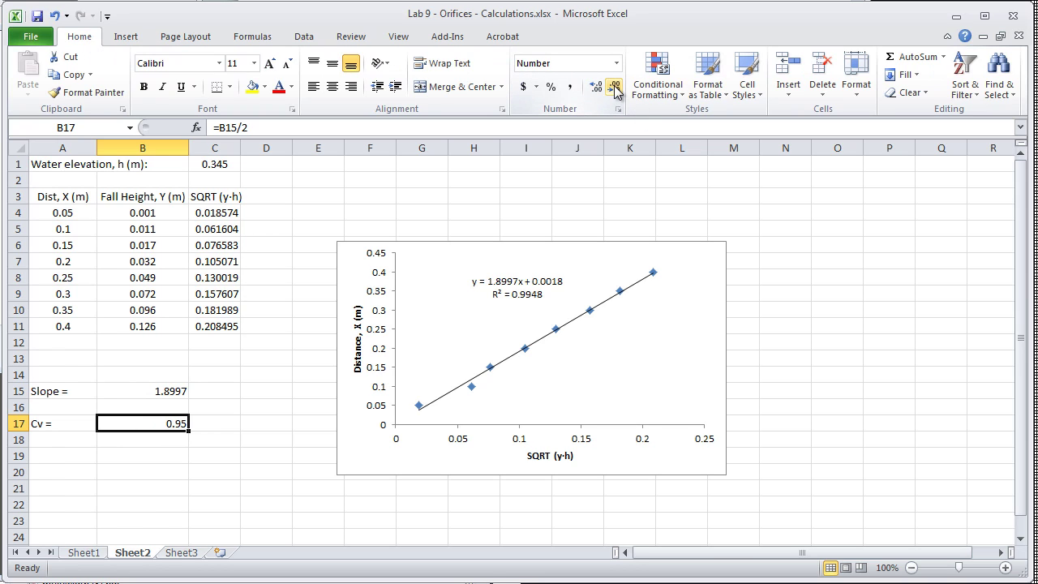
- Switch to the Word handout to examine the orifice coefficients in Figure 1, and return to the Cv cell in Excel
{"action": "key", "text": "alt+Tab"}
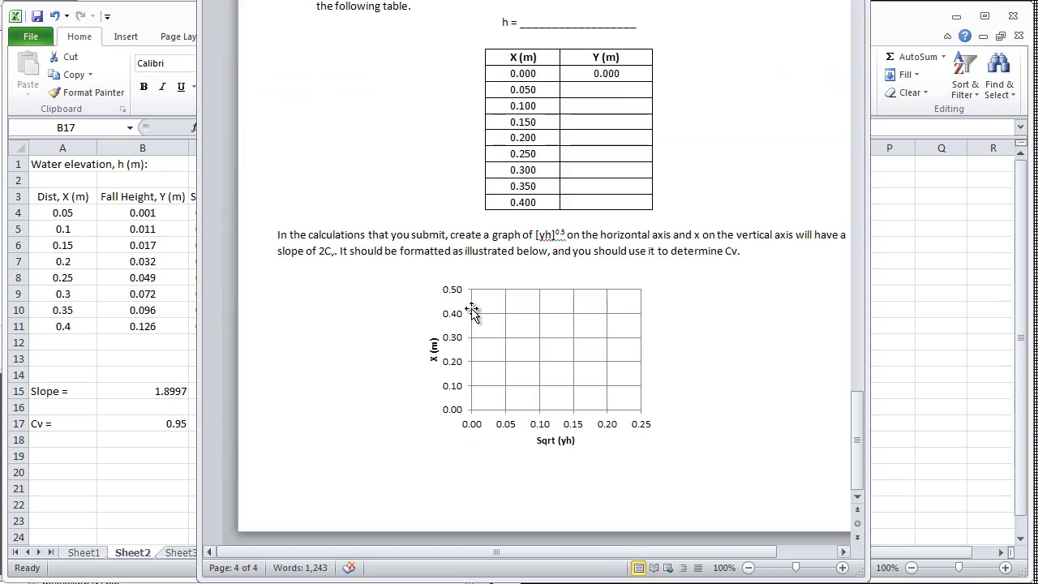
{"action": "left_click_drag", "start_coordinate": [855, 441], "coordinate": [882, 31]}
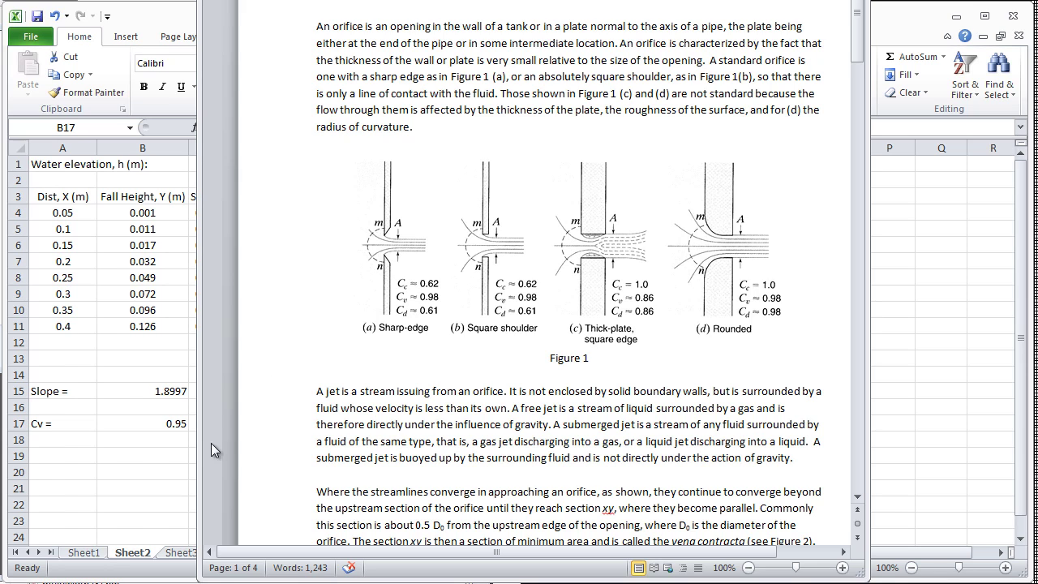
{"action": "left_click", "coordinate": [171, 428]}
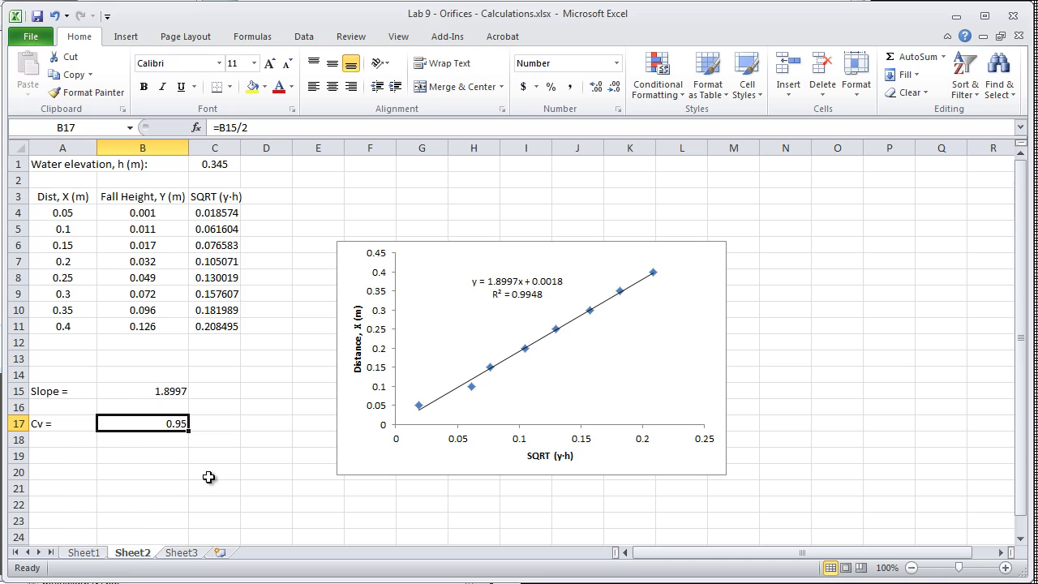